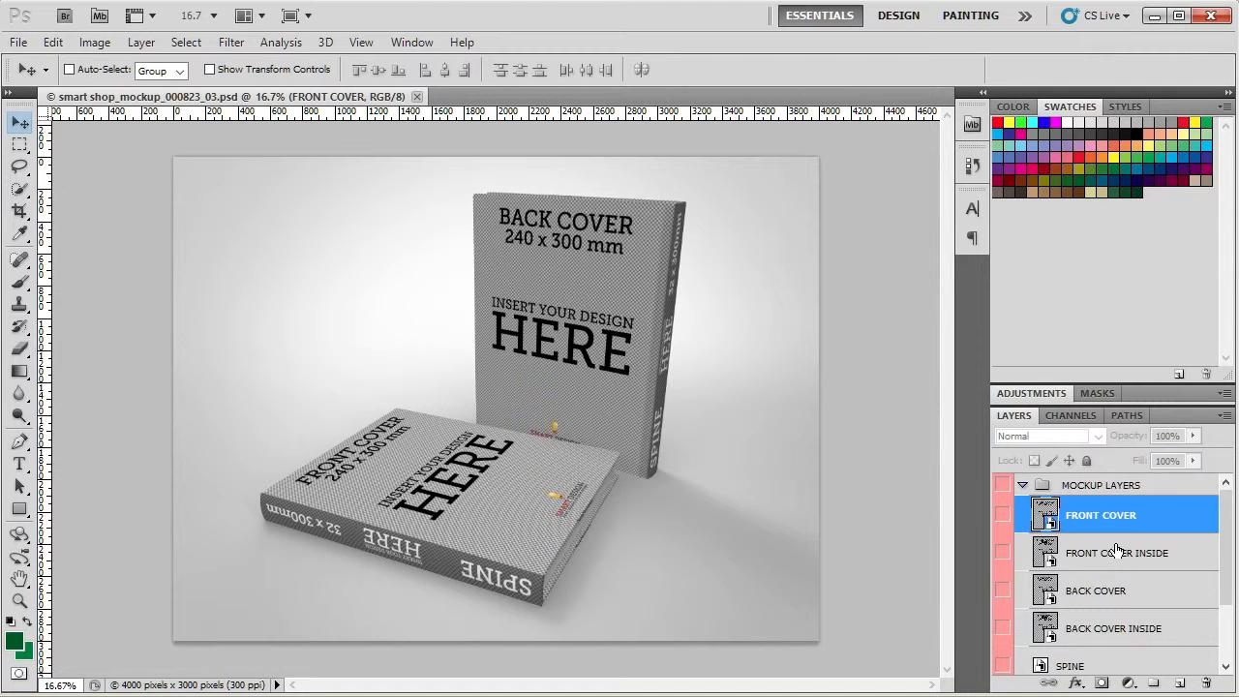
Hide the SETTINGS group to preview the mockup without it, and make the group visible again.
scroll(1116, 550, down, 3)
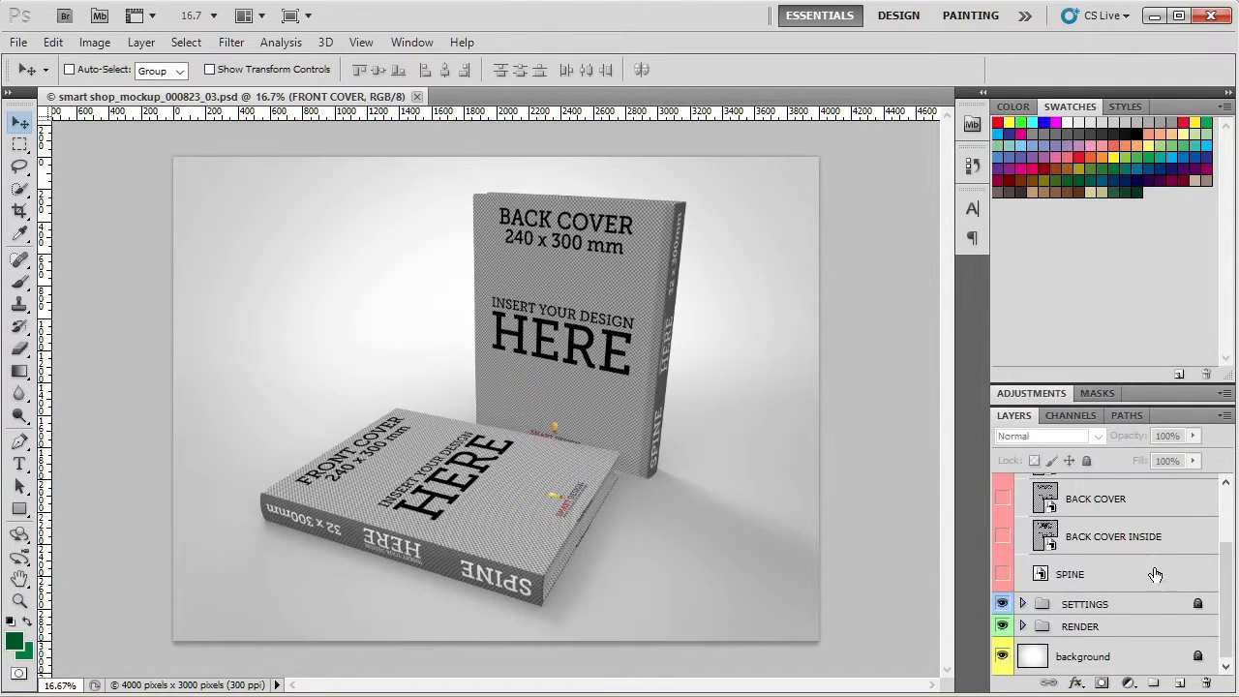
click(1003, 604)
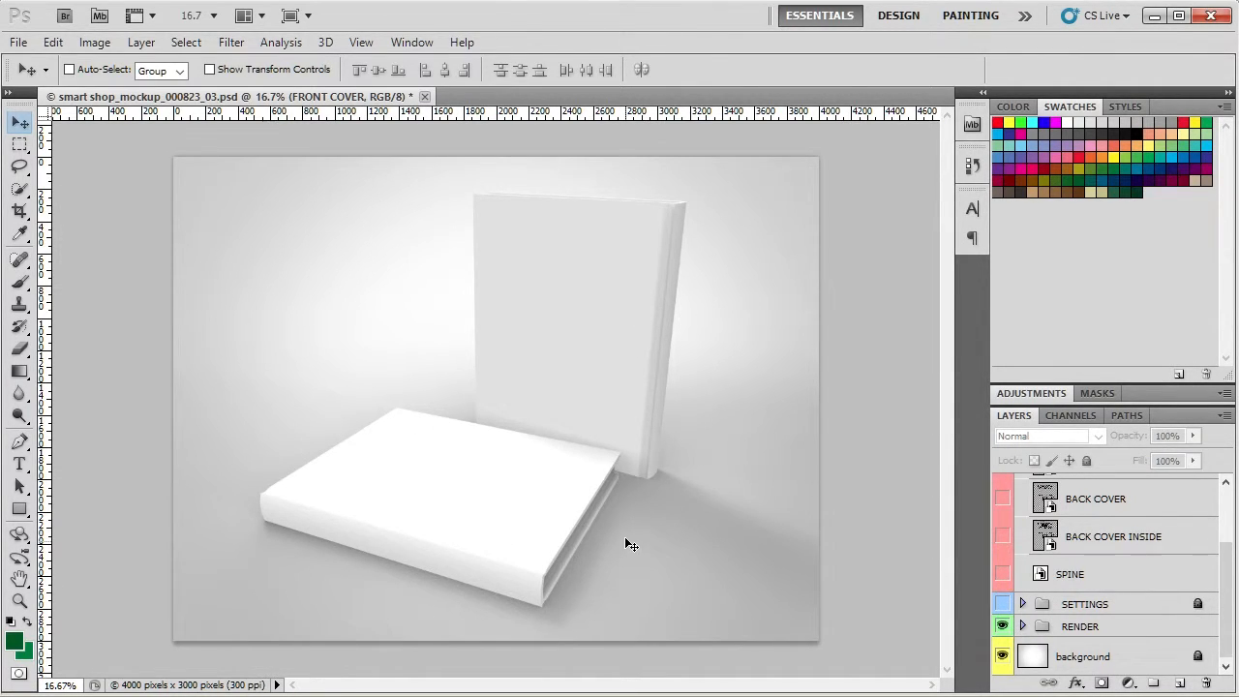
click(1003, 604)
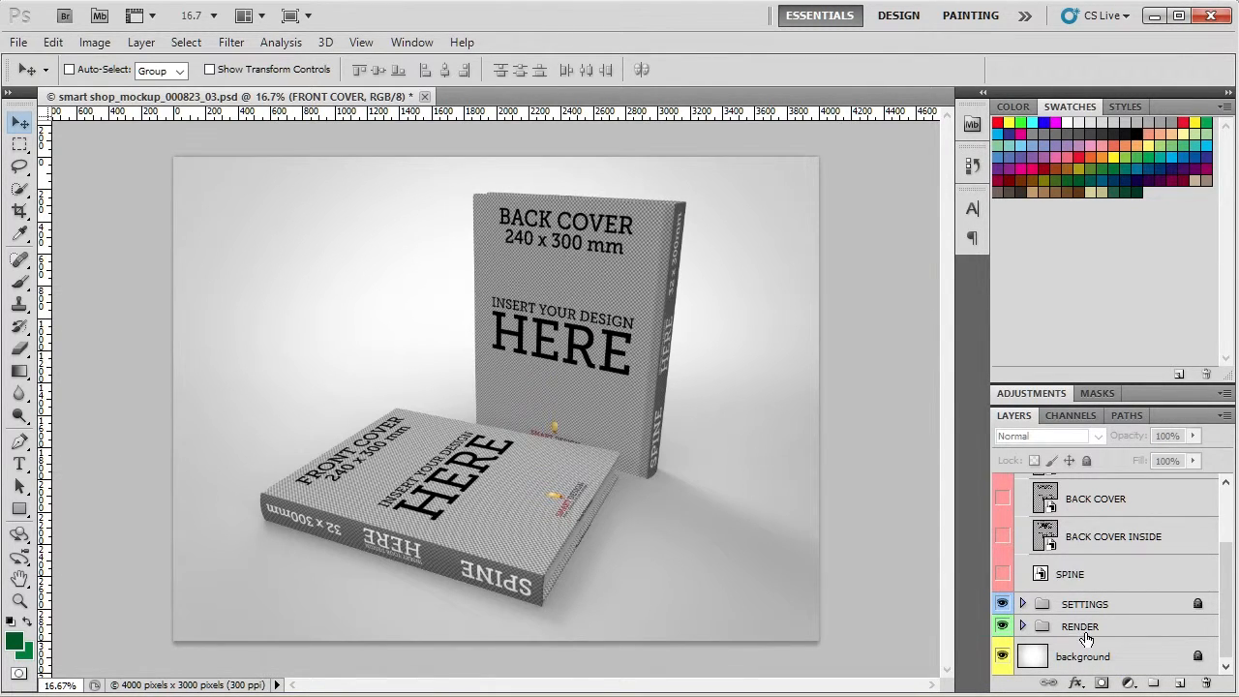
Expand the RENDER group to examine its render and shadow layers, and collapse it again.
click(1022, 626)
scroll(1024, 627, down, 2)
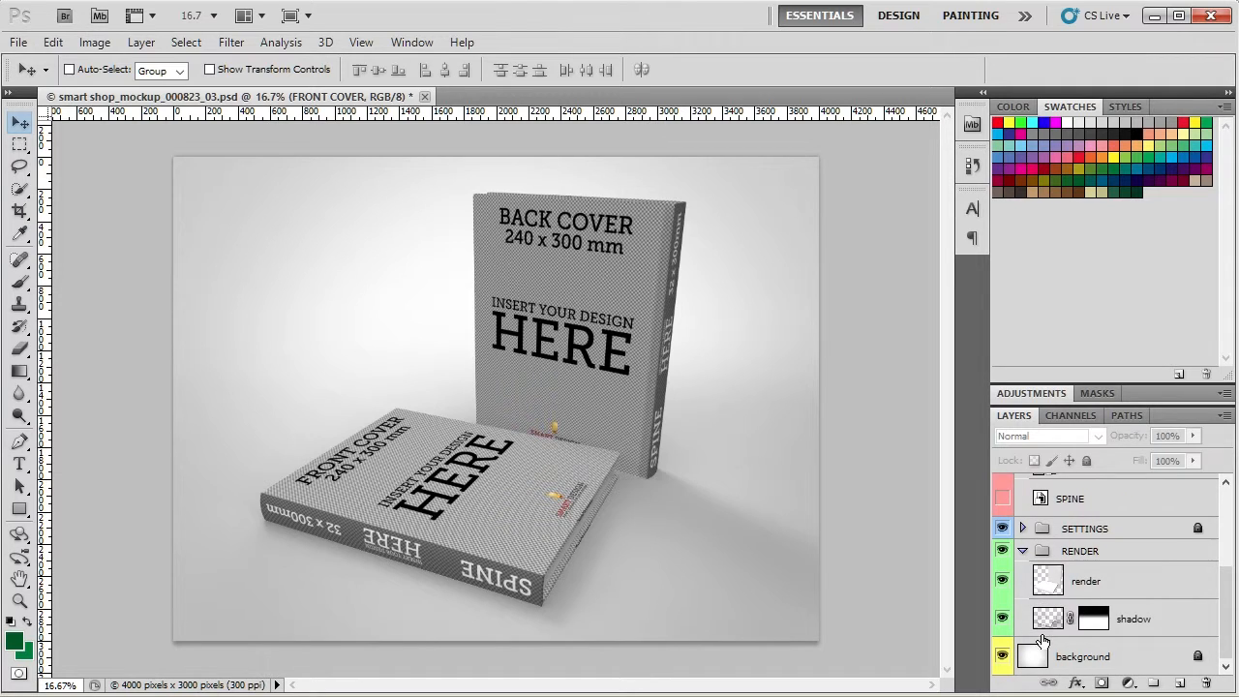
click(1054, 629)
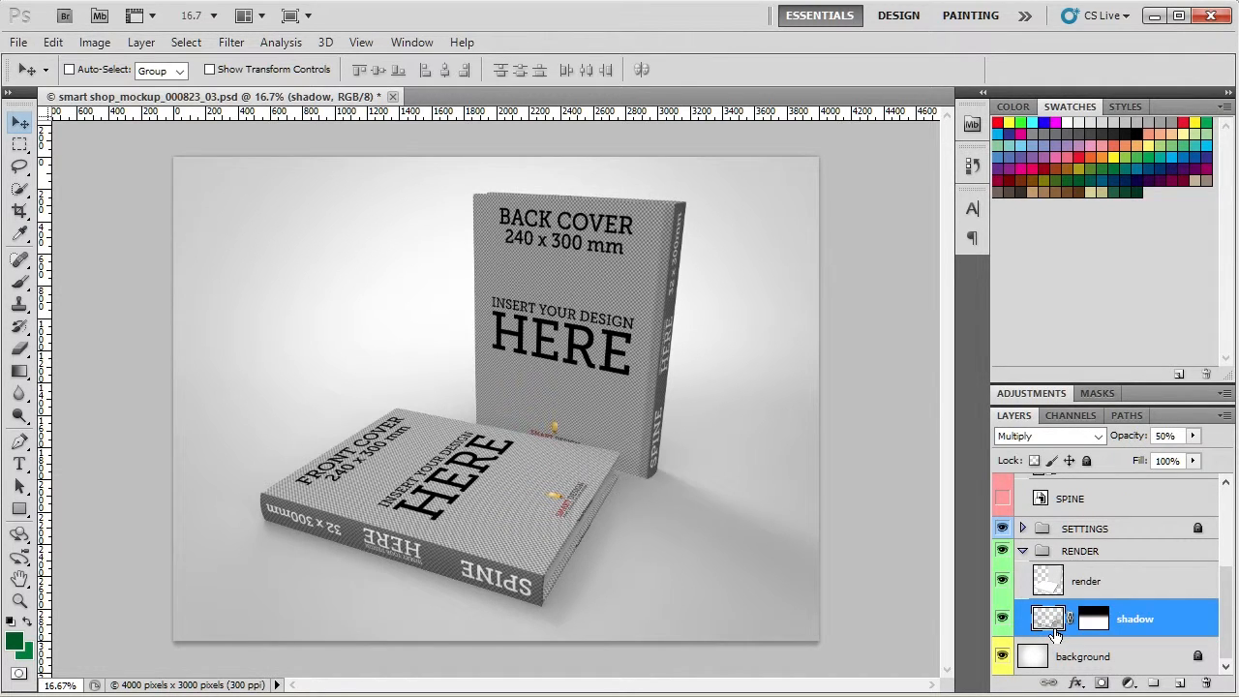
click(1024, 554)
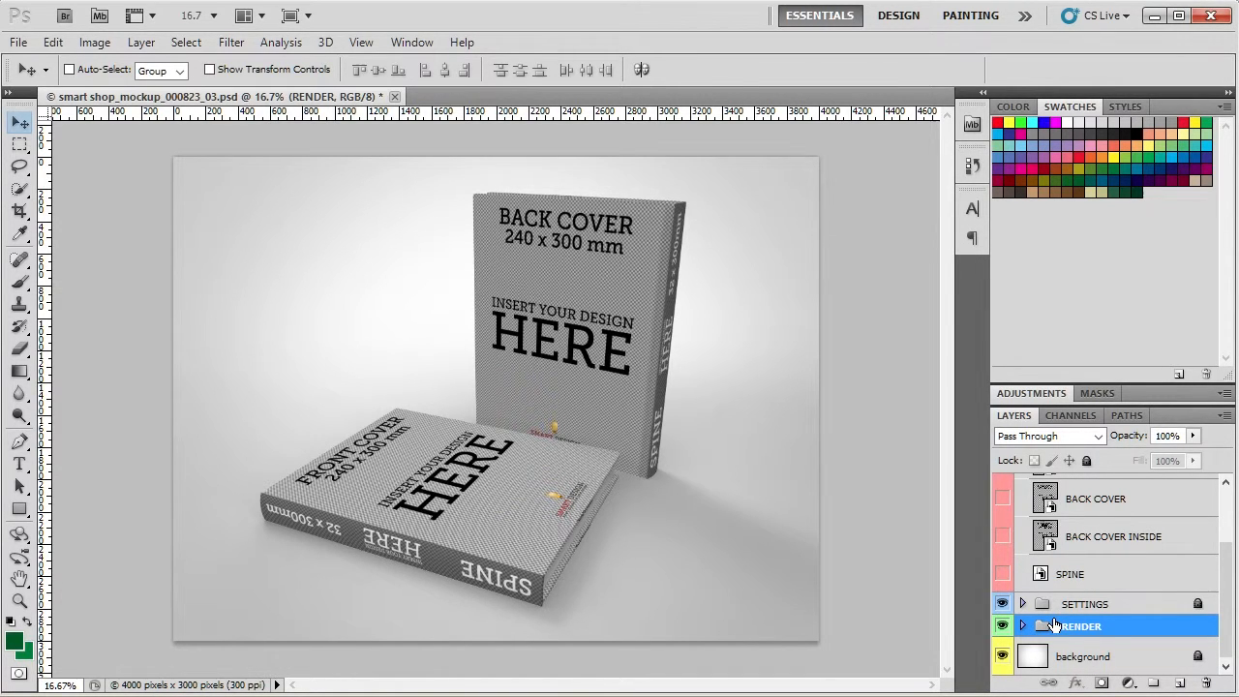
Toggle the full lock of the background layer off and back on.
click(1059, 652)
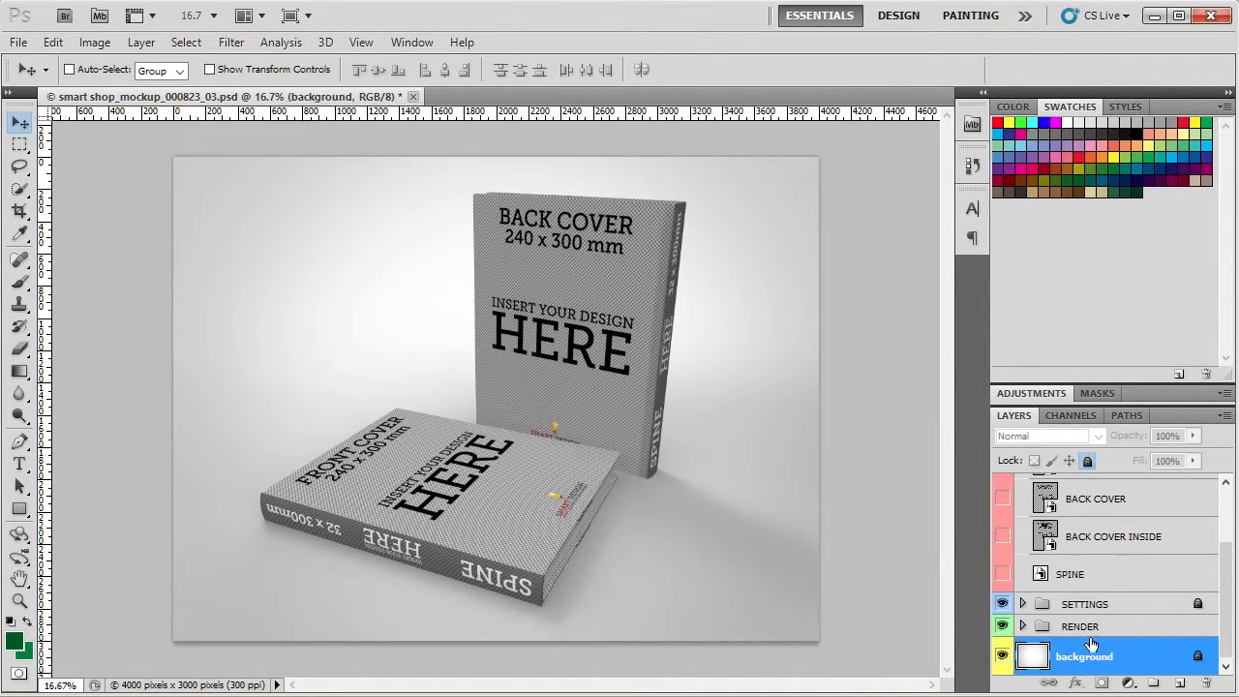
click(1085, 463)
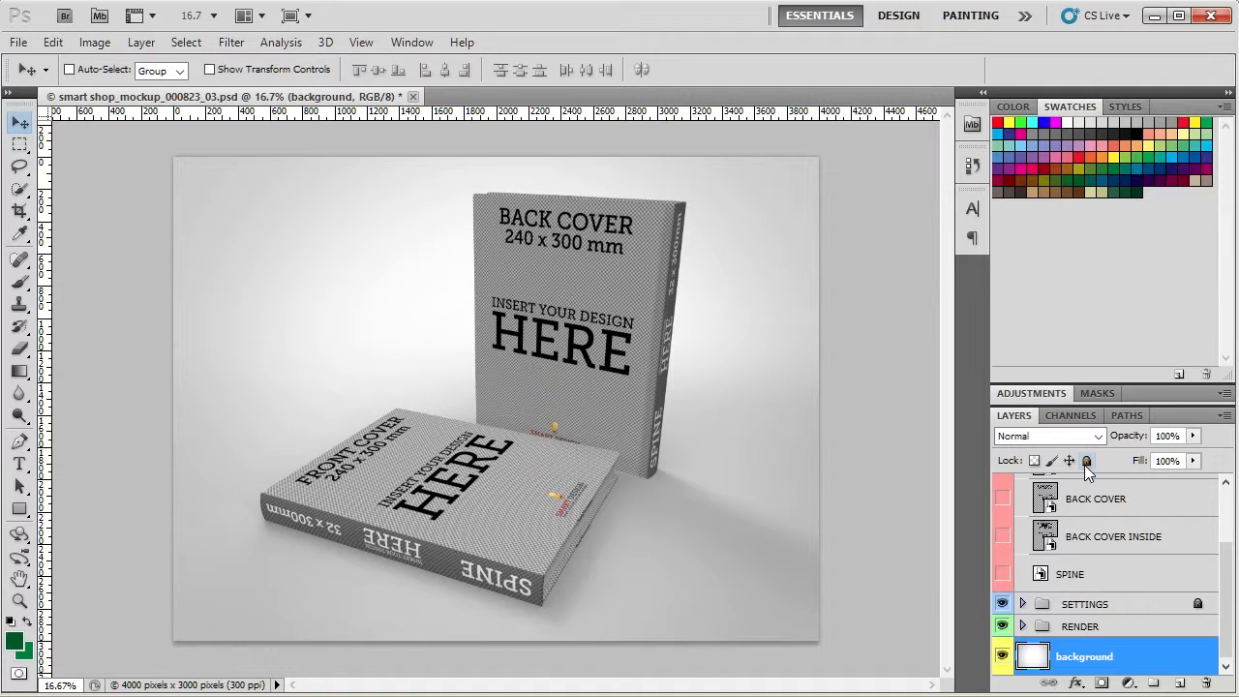
click(1087, 463)
click(1087, 463)
click(1088, 464)
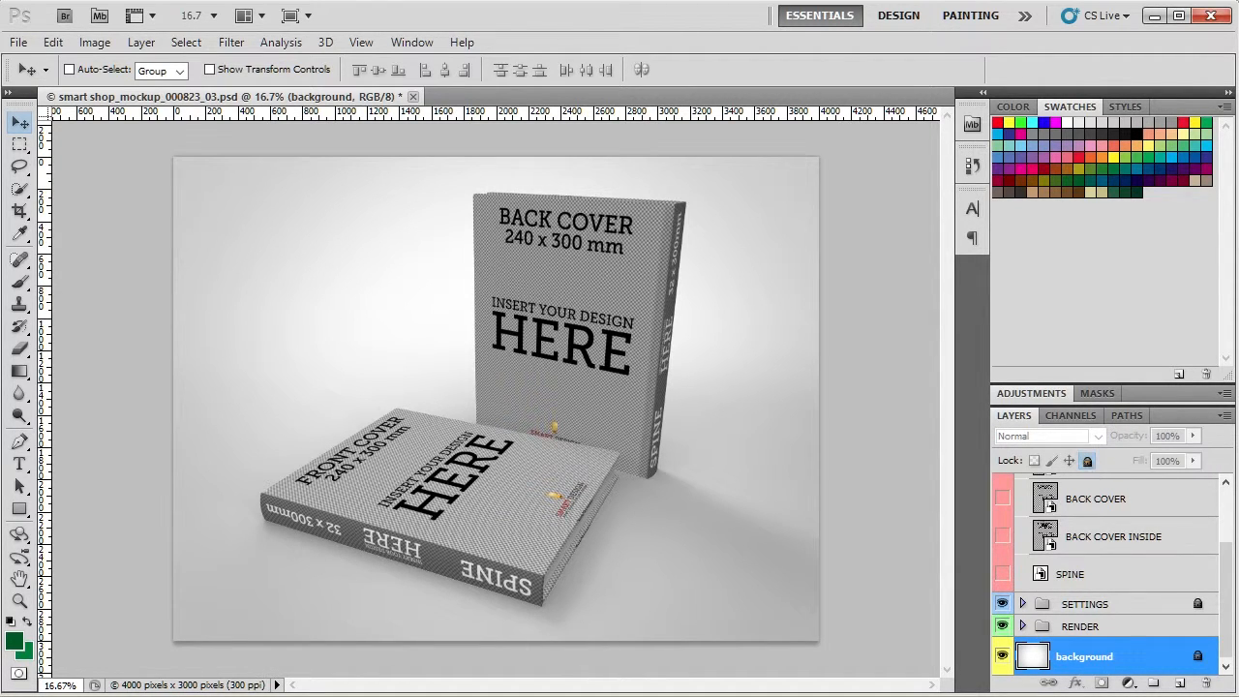
Open the contents of the FRONT COVER smart object for editing.
click(1116, 610)
scroll(1089, 635, up, 3)
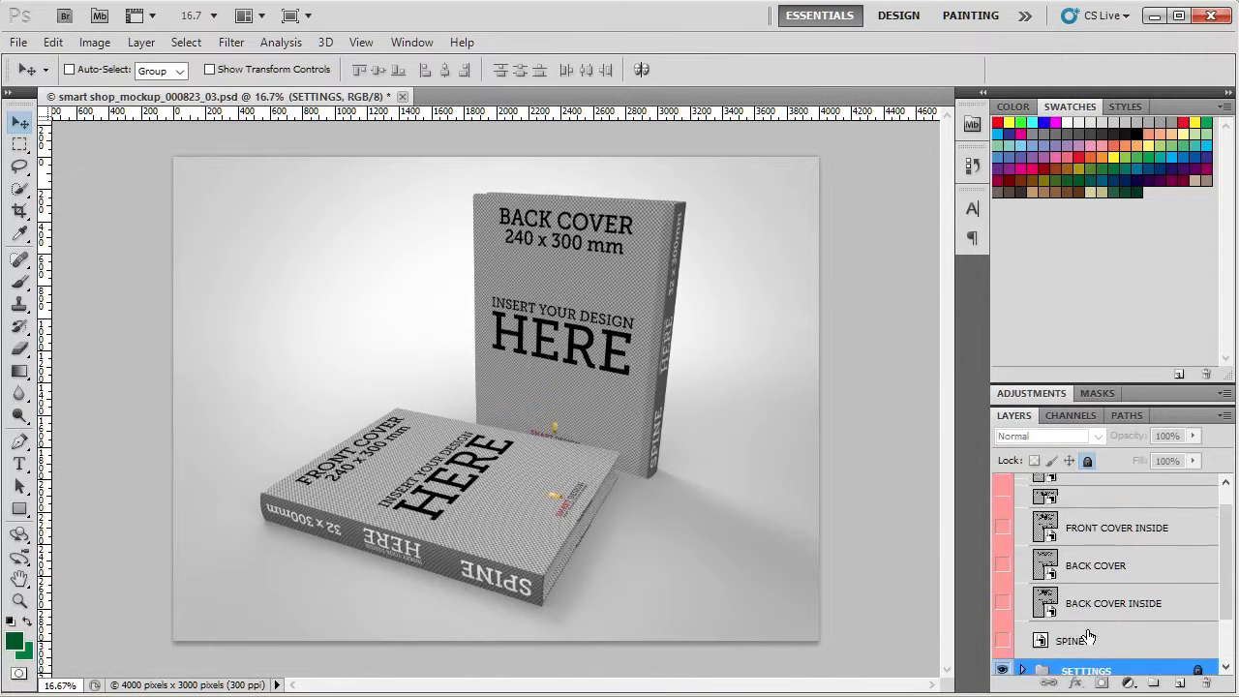
click(1115, 521)
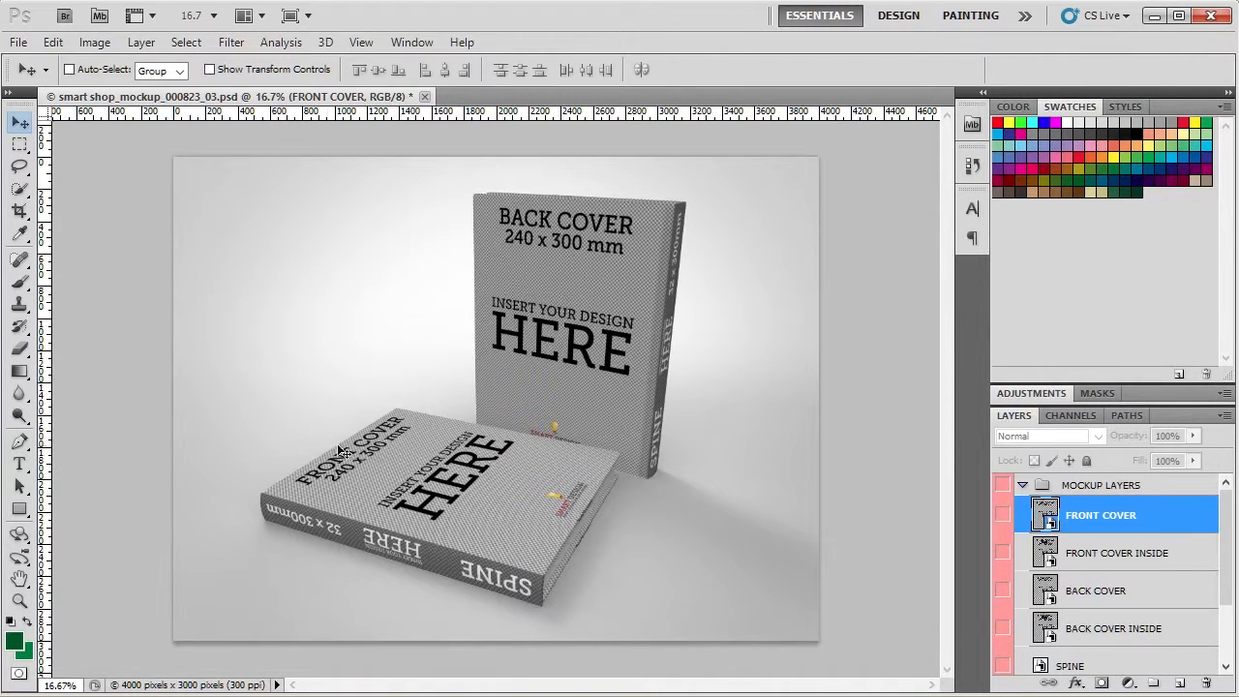
double_click(1045, 516)
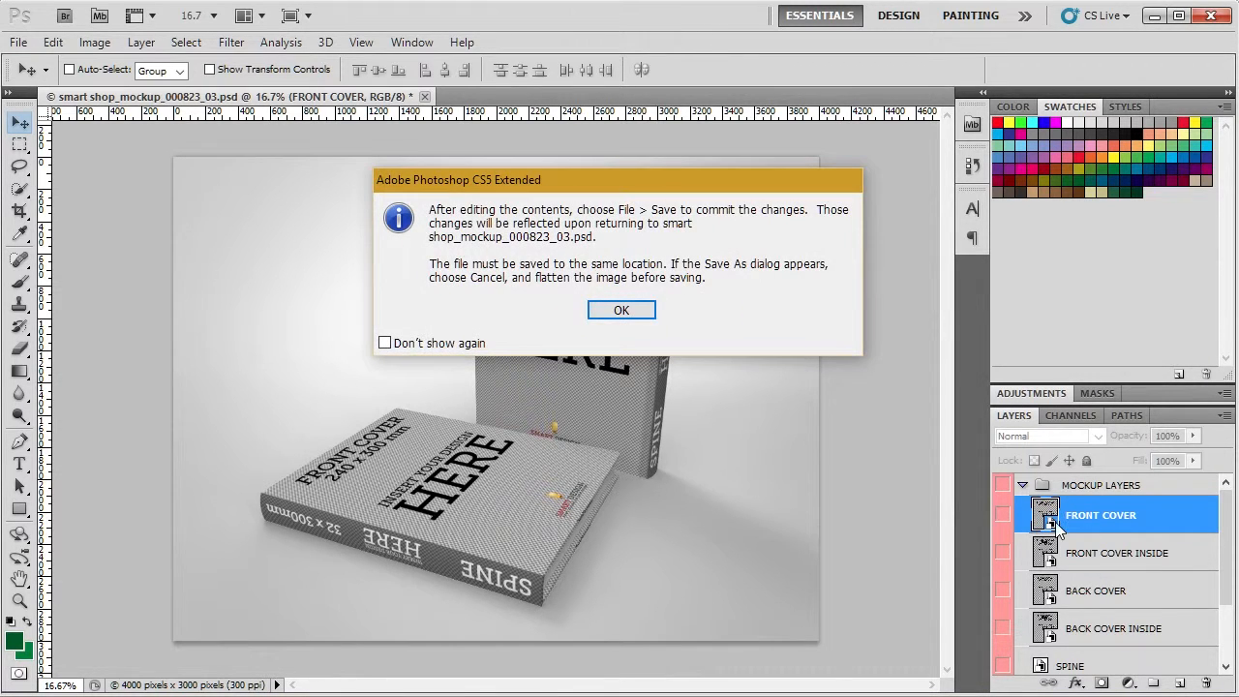
click(622, 310)
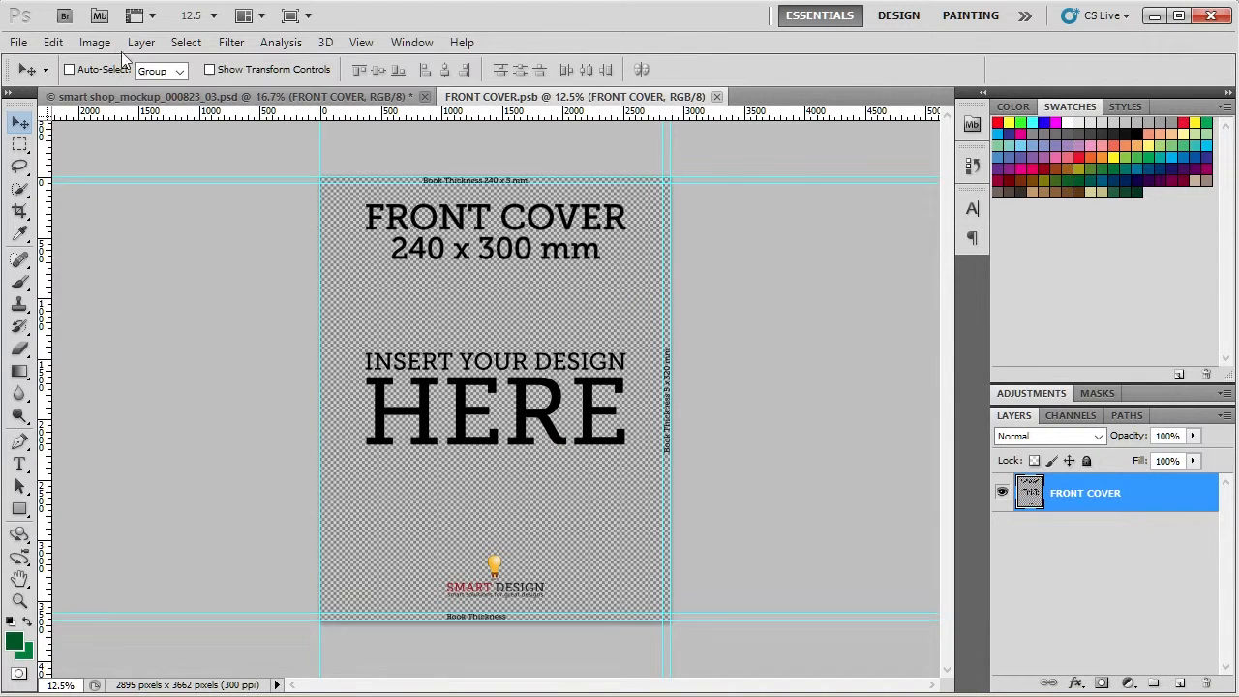
Place the cover-front artwork into the FRONT COVER document.
click(20, 42)
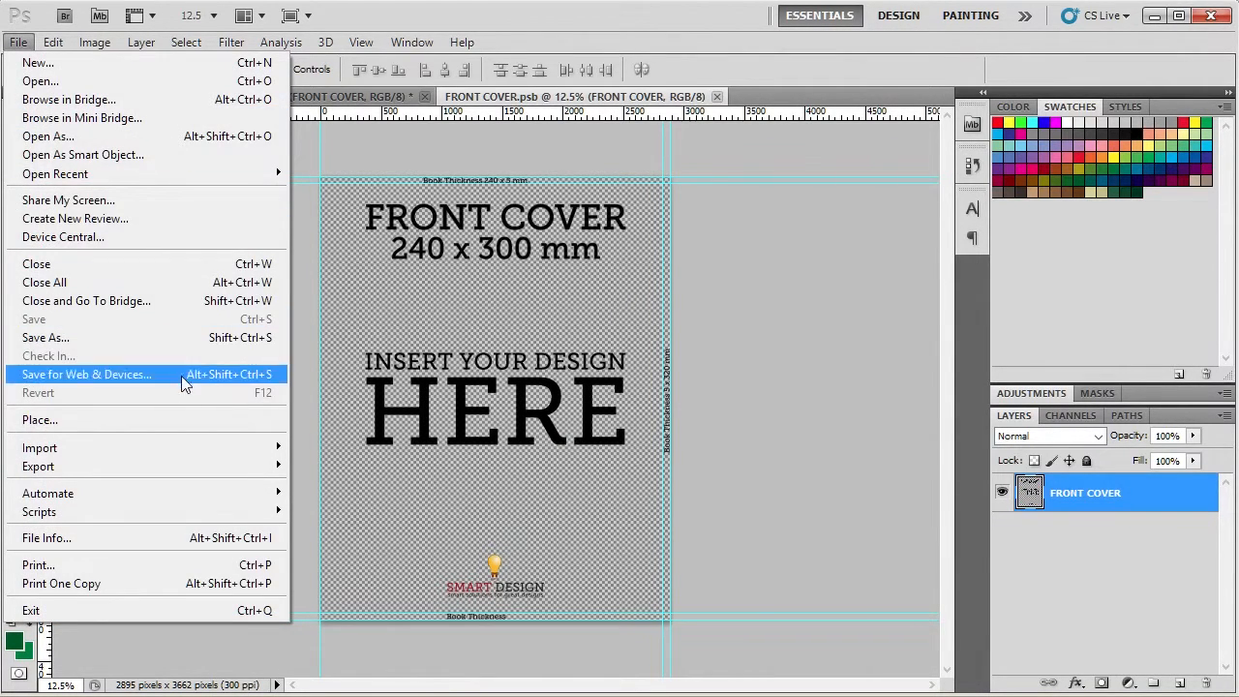
click(186, 428)
double_click(626, 202)
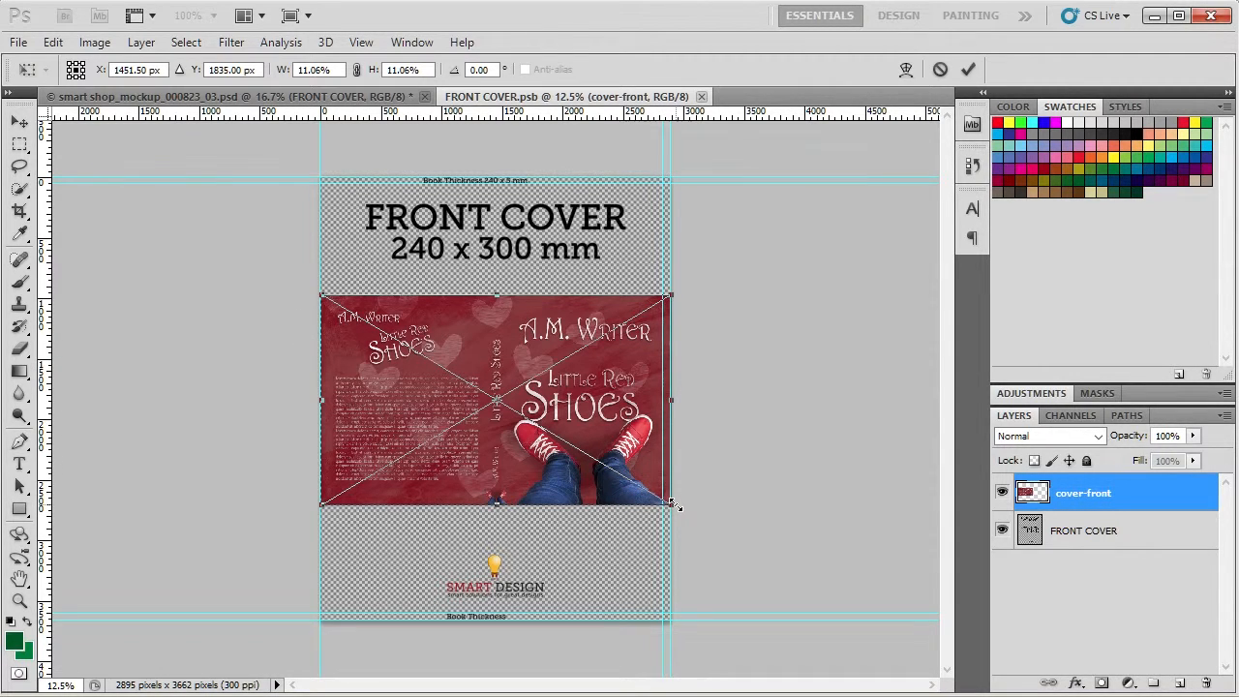
Scale the placed artwork proportionally to about 23.44% and shift it so its front cover part fills the canvas.
drag(675, 505, 871, 620)
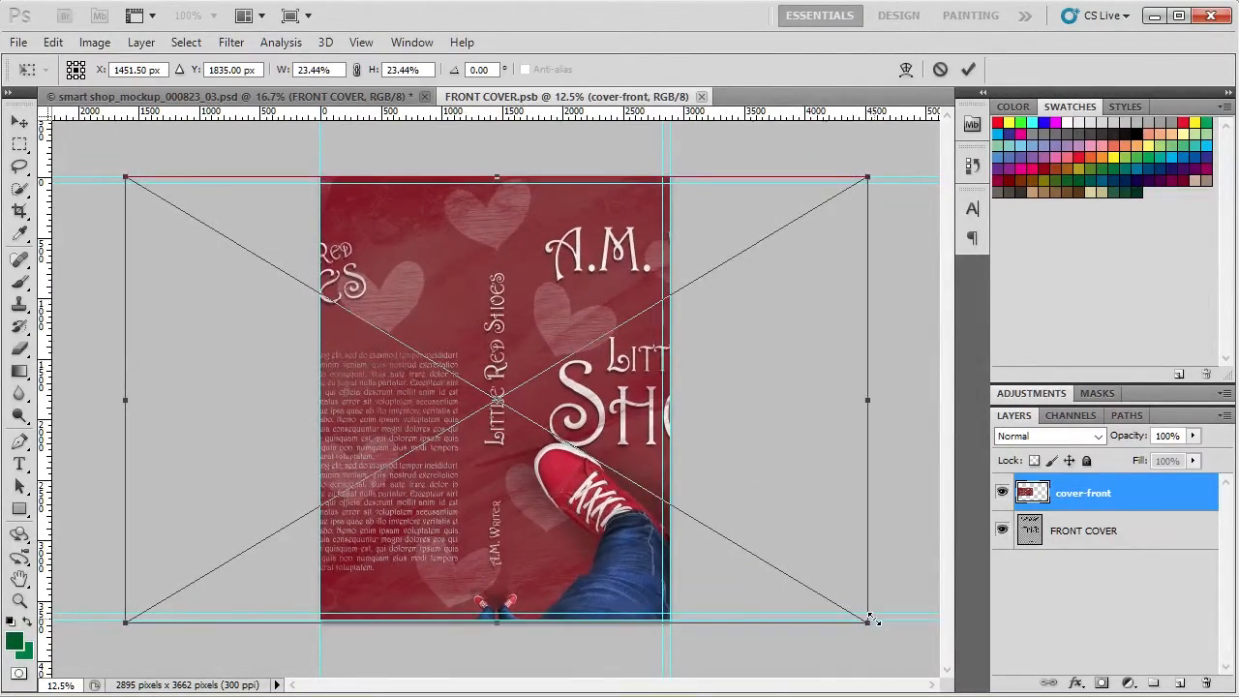
click(968, 69)
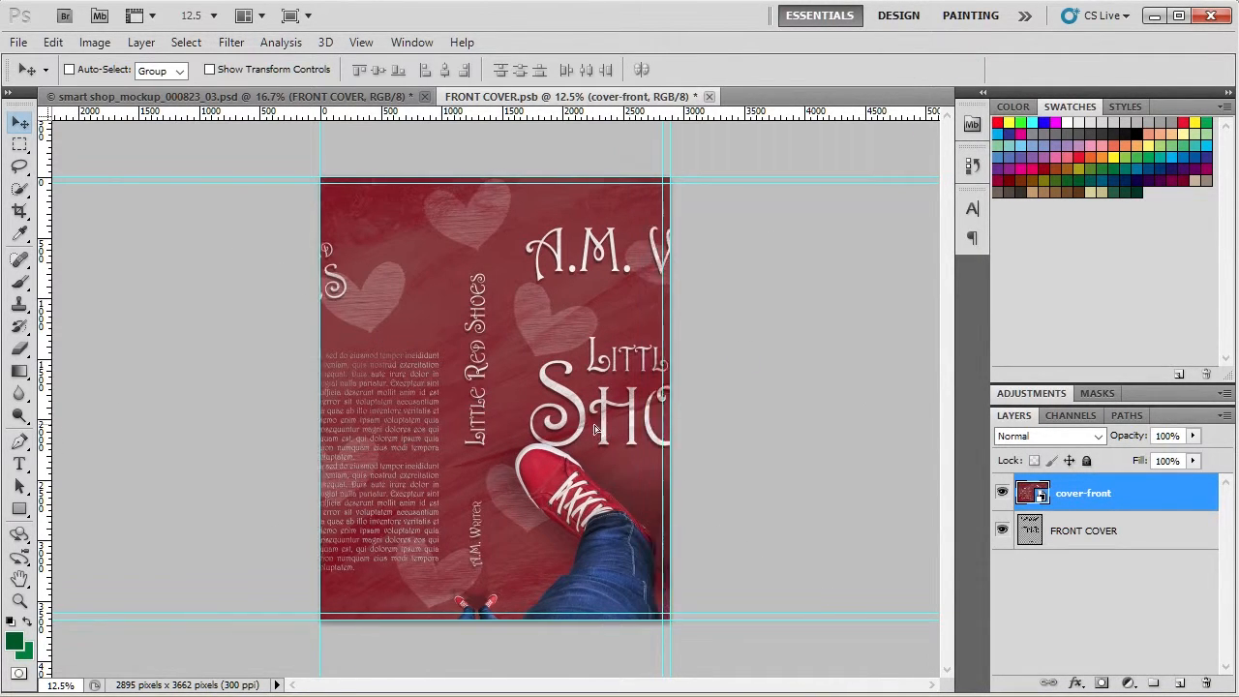
drag(409, 430, 435, 433)
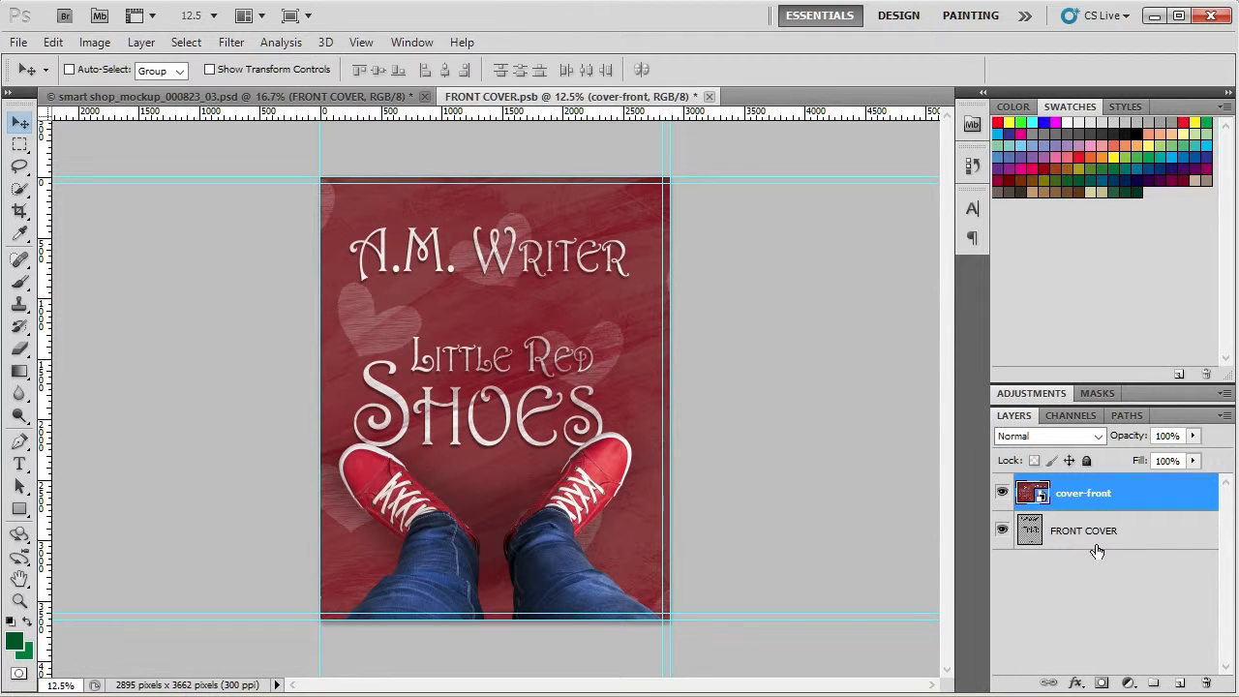
click(1002, 530)
click(153, 44)
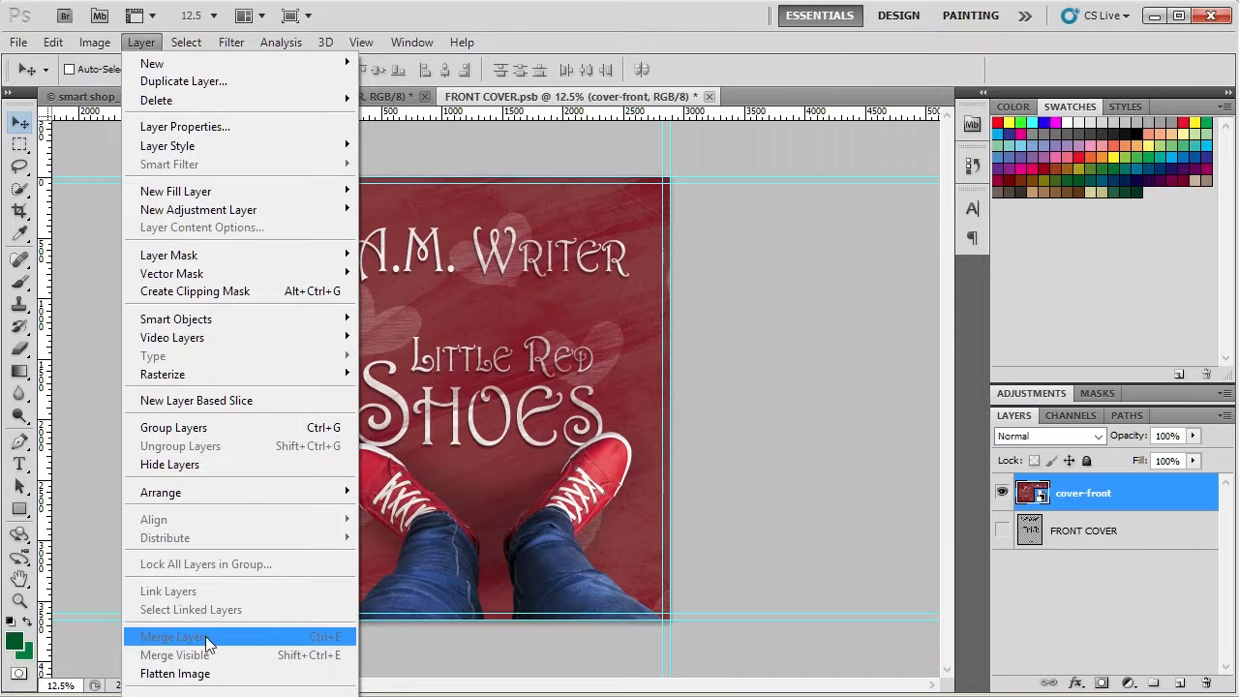
click(1034, 540)
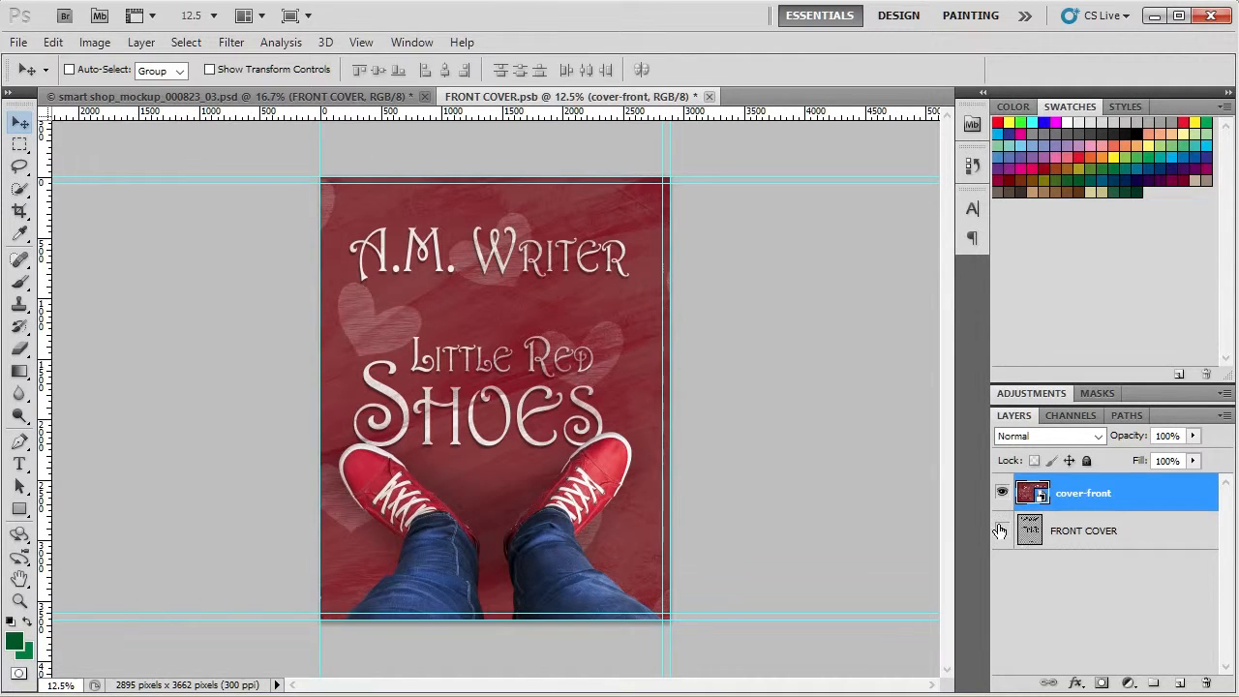
click(1002, 531)
Merge the cover-front layer down into the FRONT COVER layer, and save and close the smart object document.
click(142, 43)
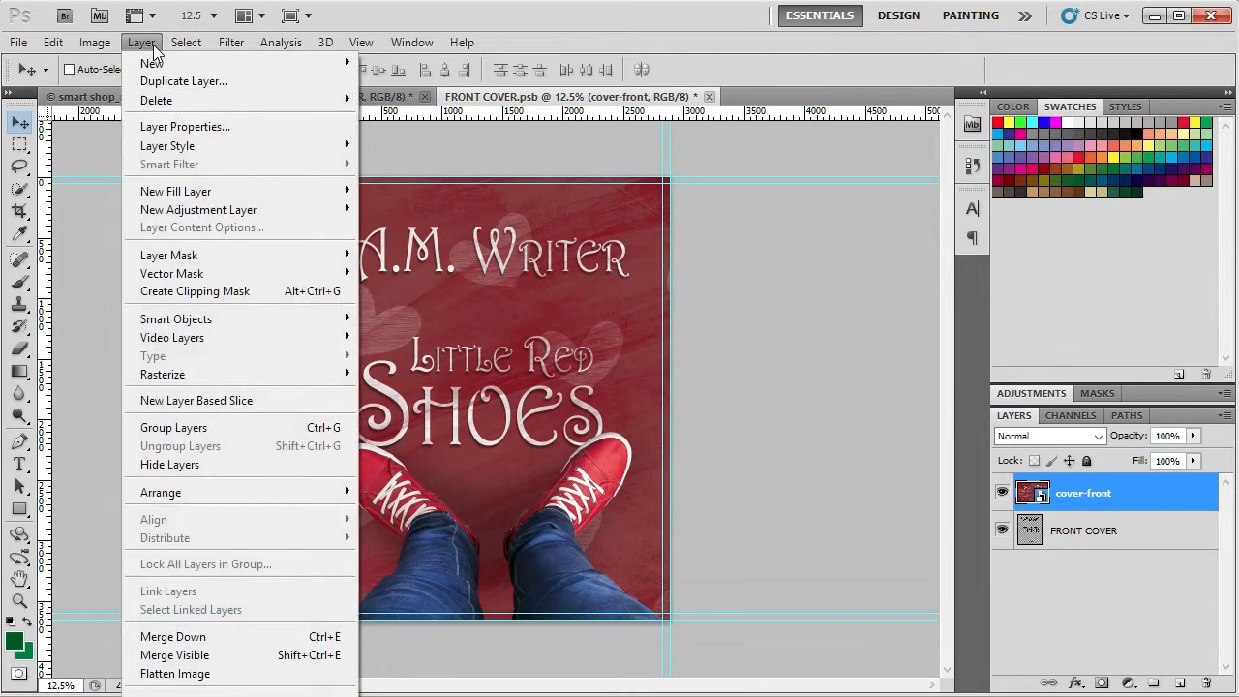
click(319, 638)
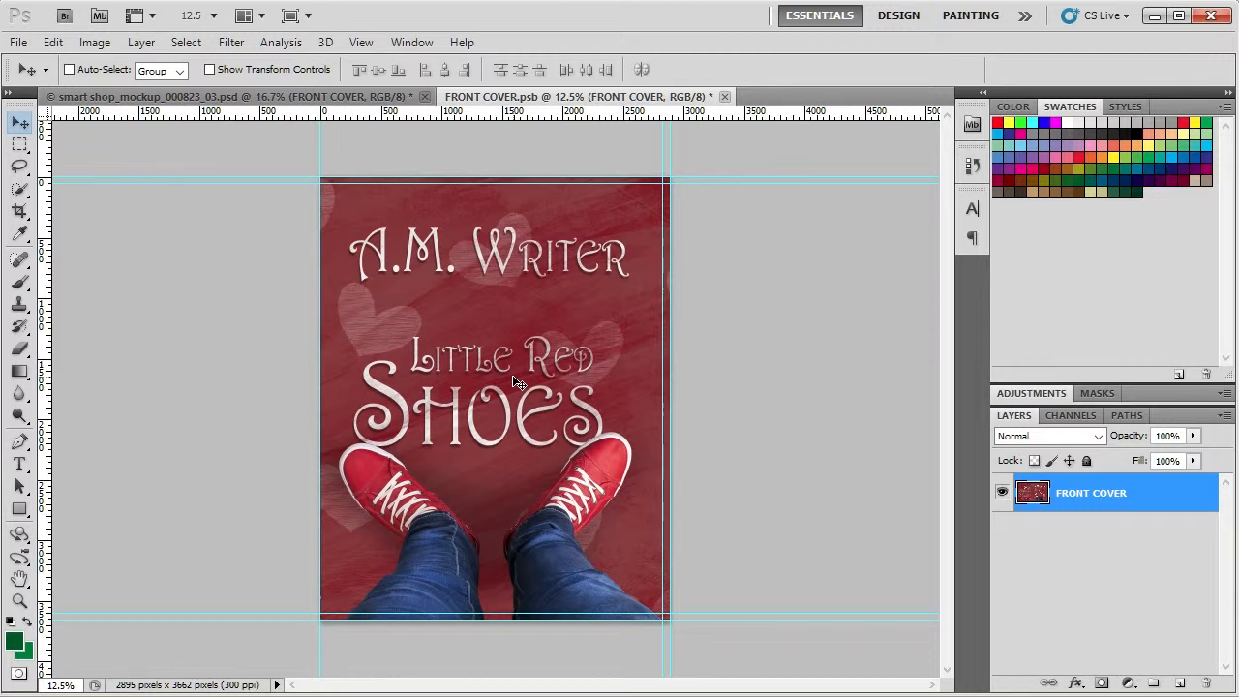
click(19, 43)
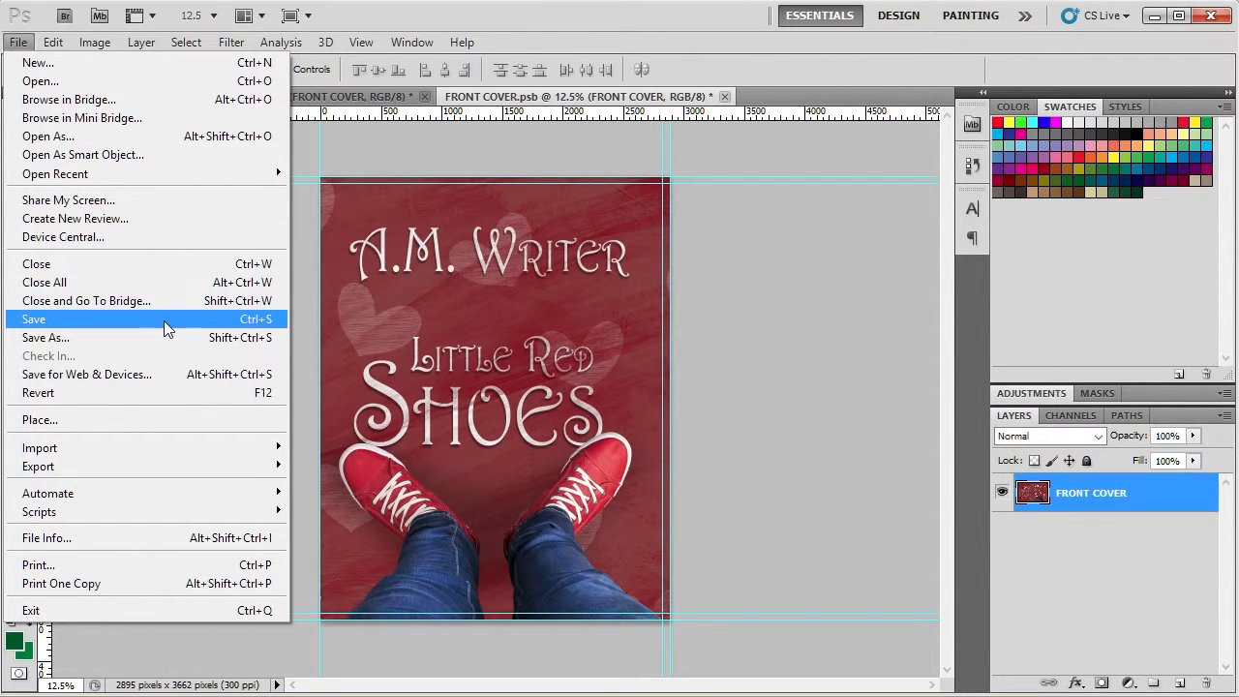
click(125, 319)
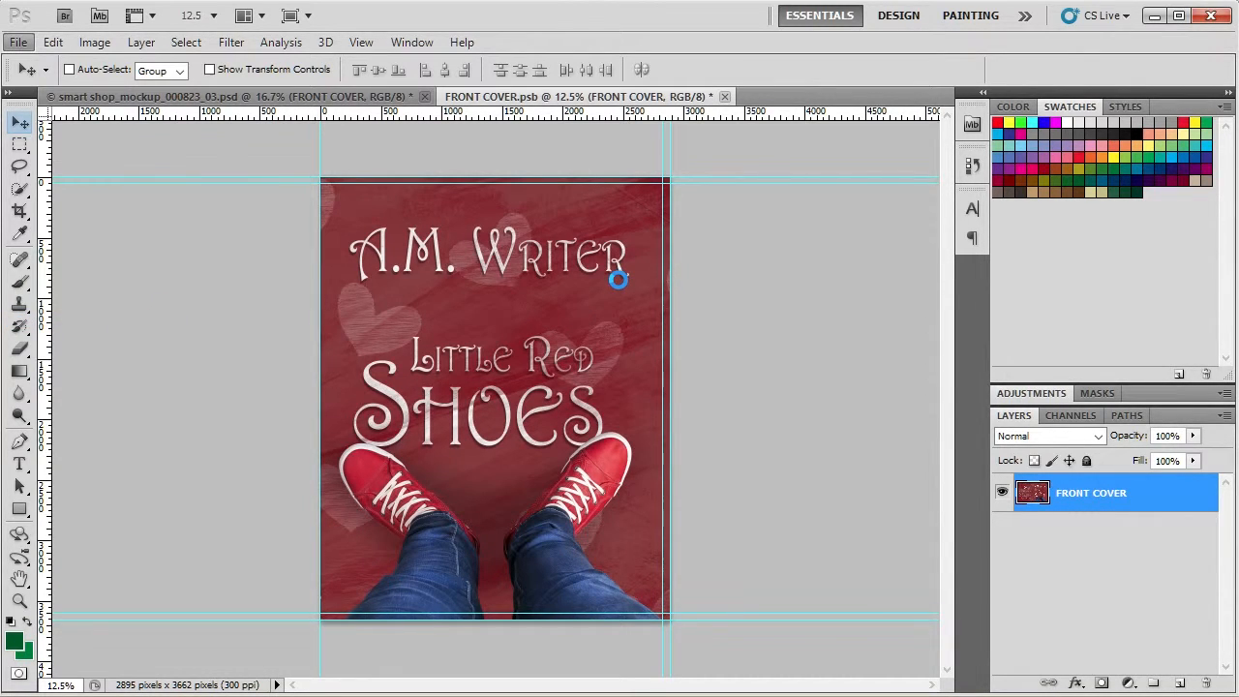
click(716, 97)
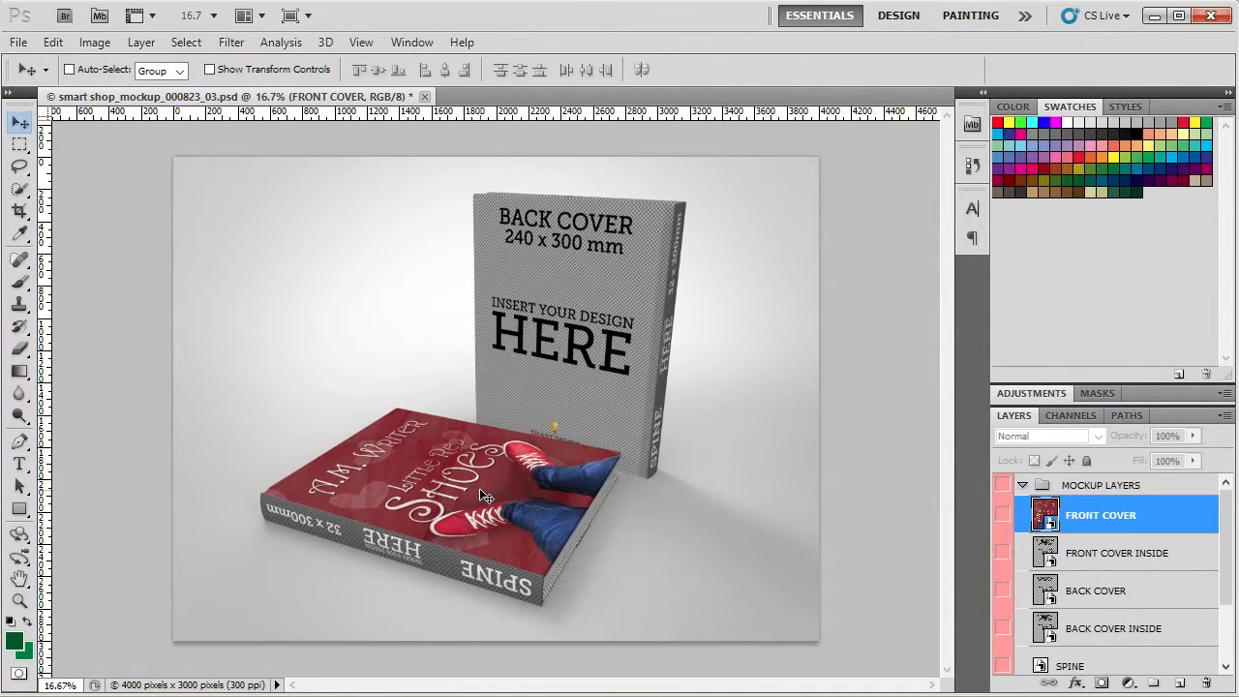
Open the contents of the FRONT COVER INSIDE smart object for editing.
scroll(1078, 571, down, 1)
click(1089, 533)
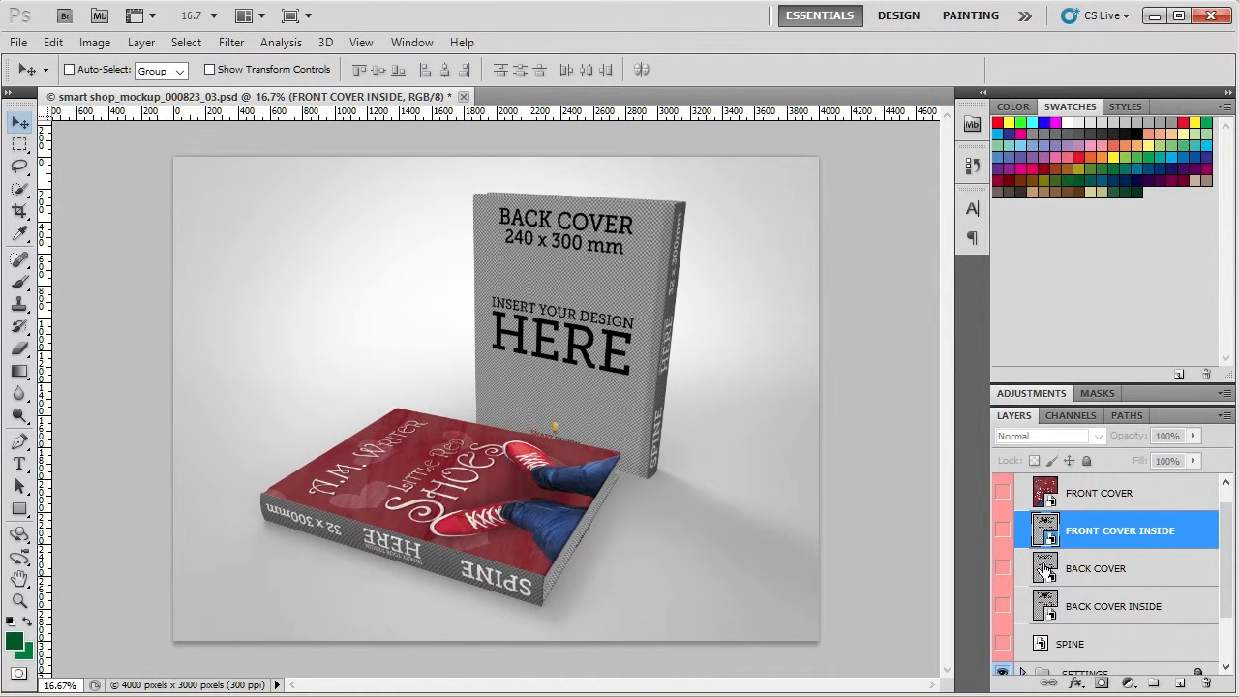
click(1043, 570)
click(1044, 607)
click(1046, 647)
click(1050, 535)
double_click(1051, 527)
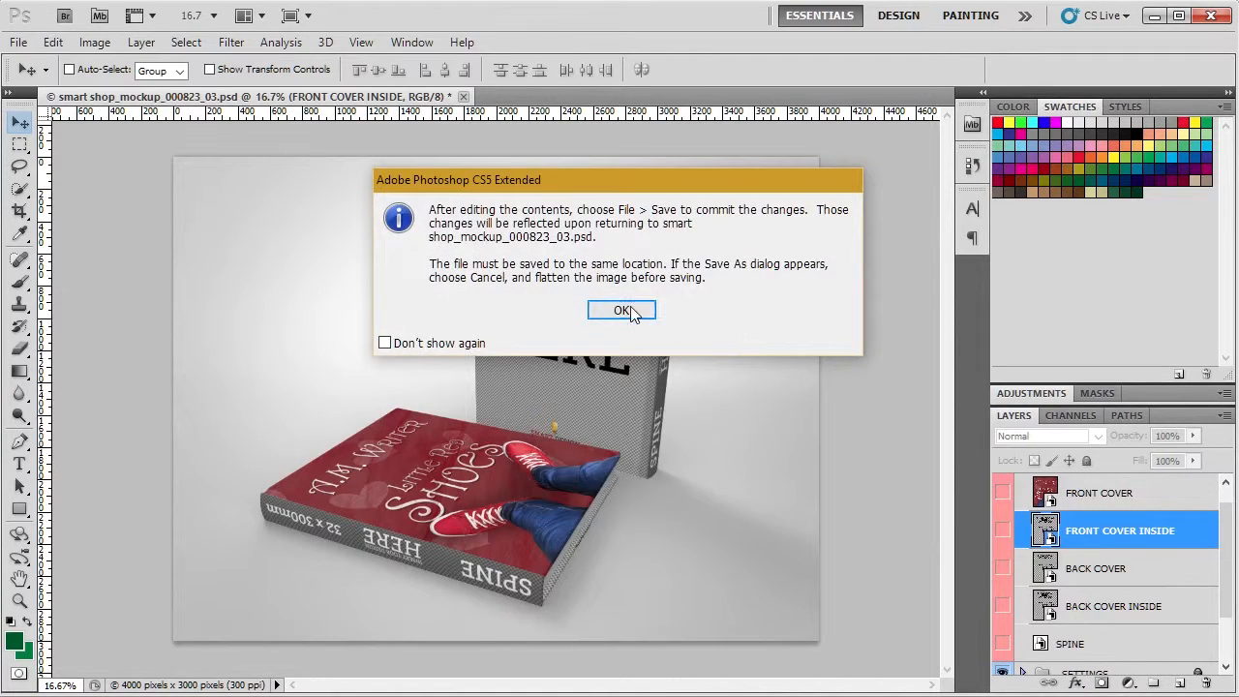
click(630, 309)
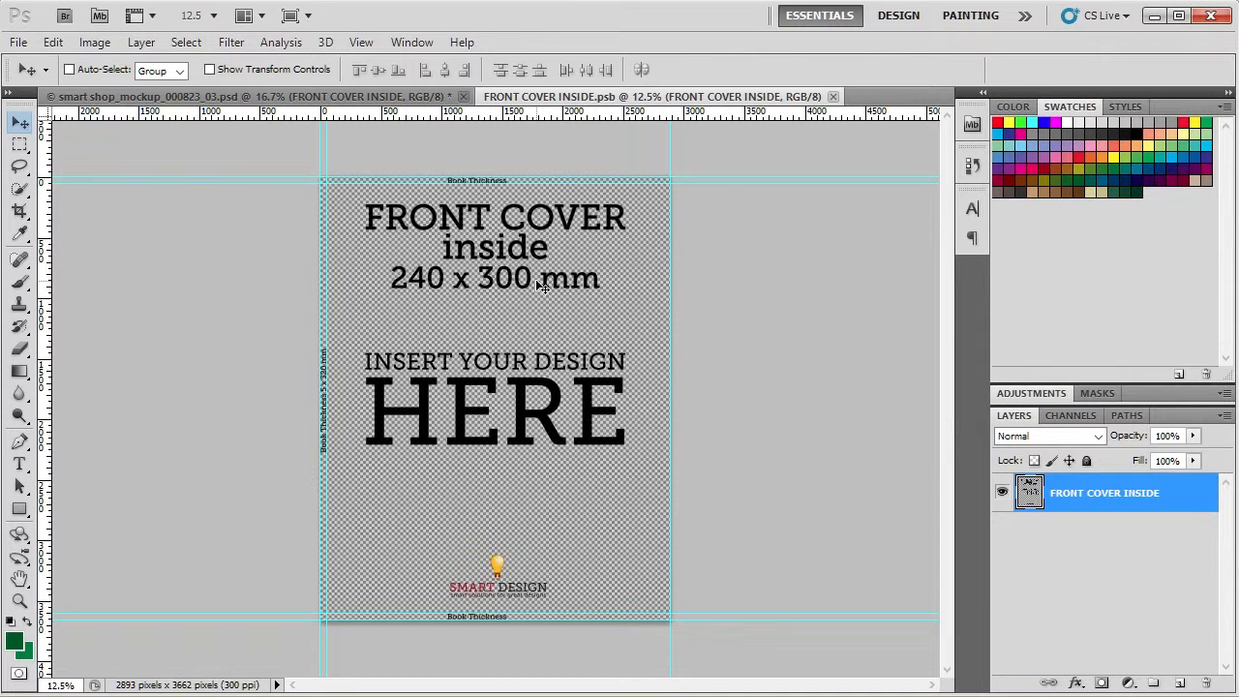
Turn off Resize Image During Place in the general preferences.
click(53, 42)
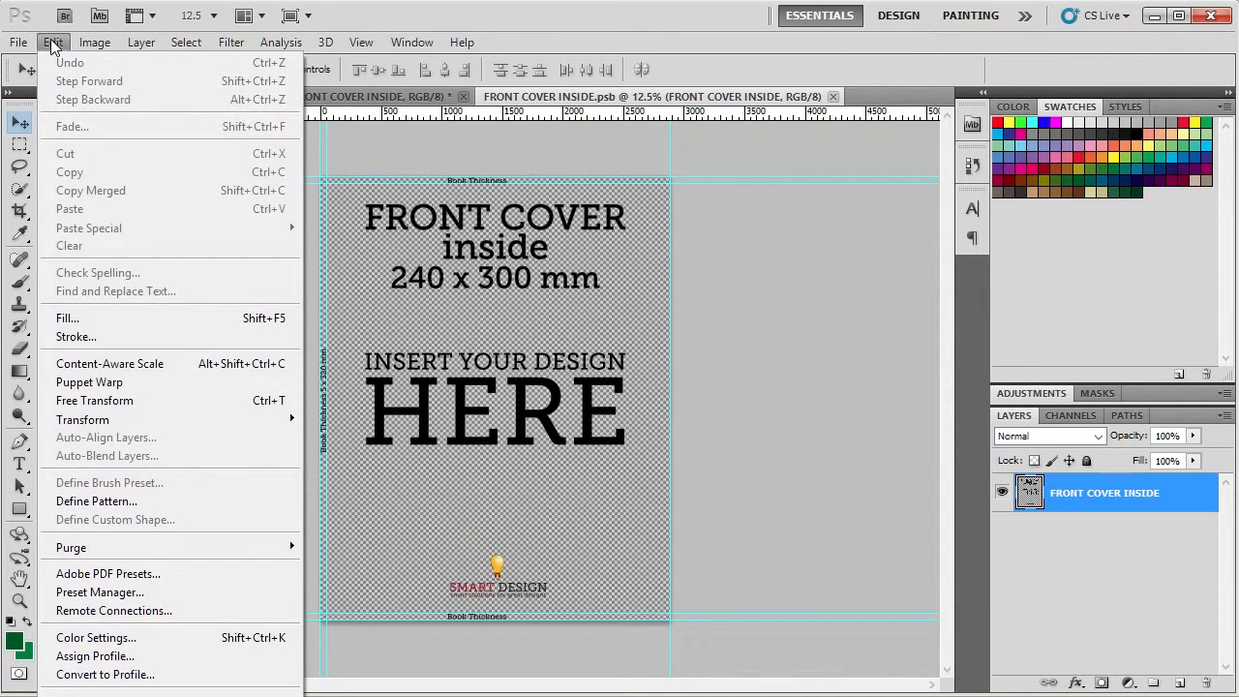
click(53, 45)
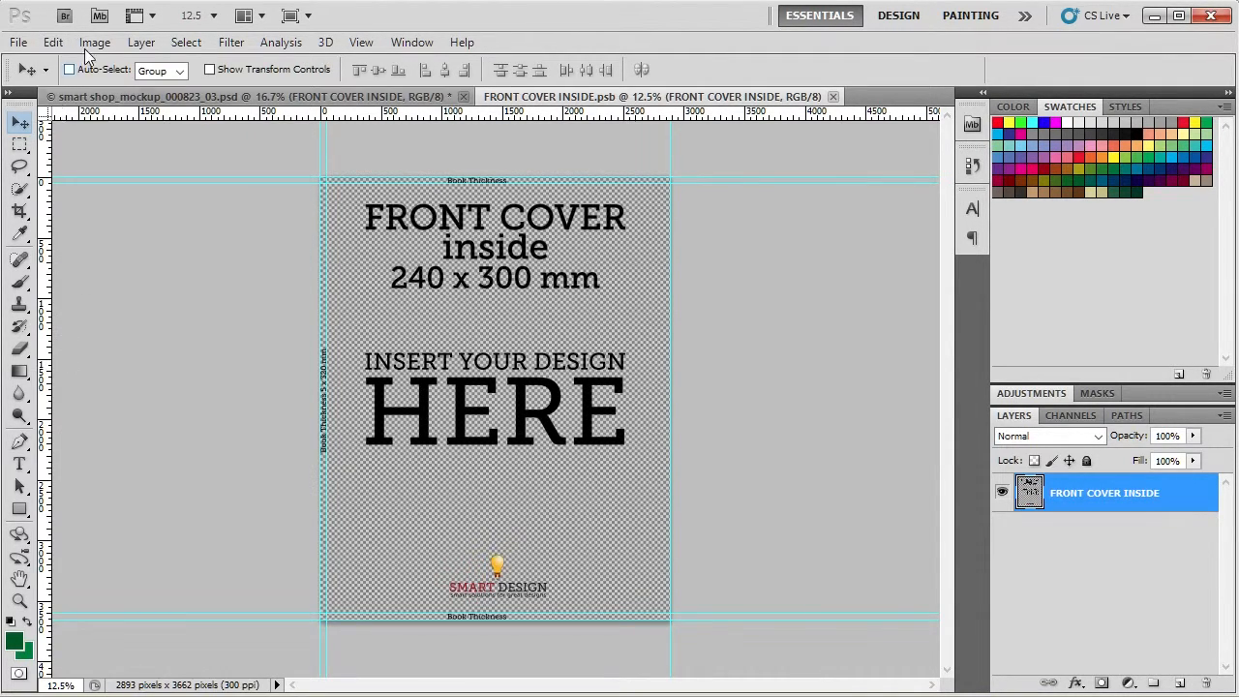
click(55, 44)
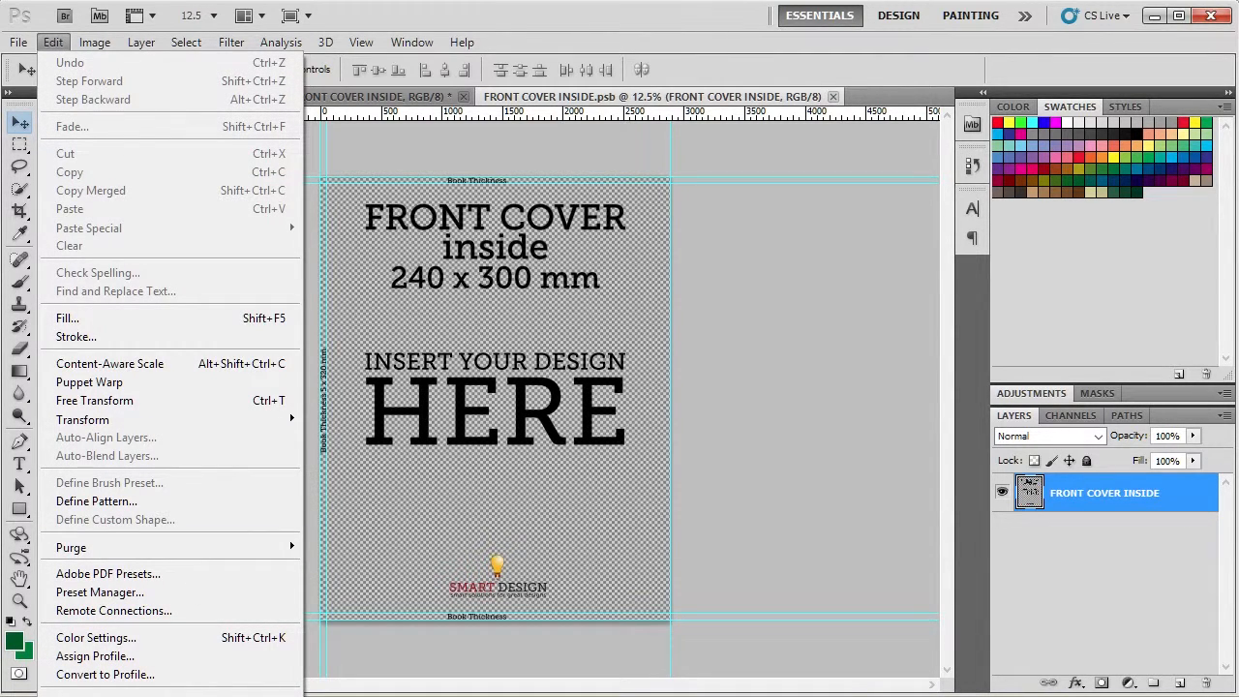
mouse_move(78, 693)
click(769, 455)
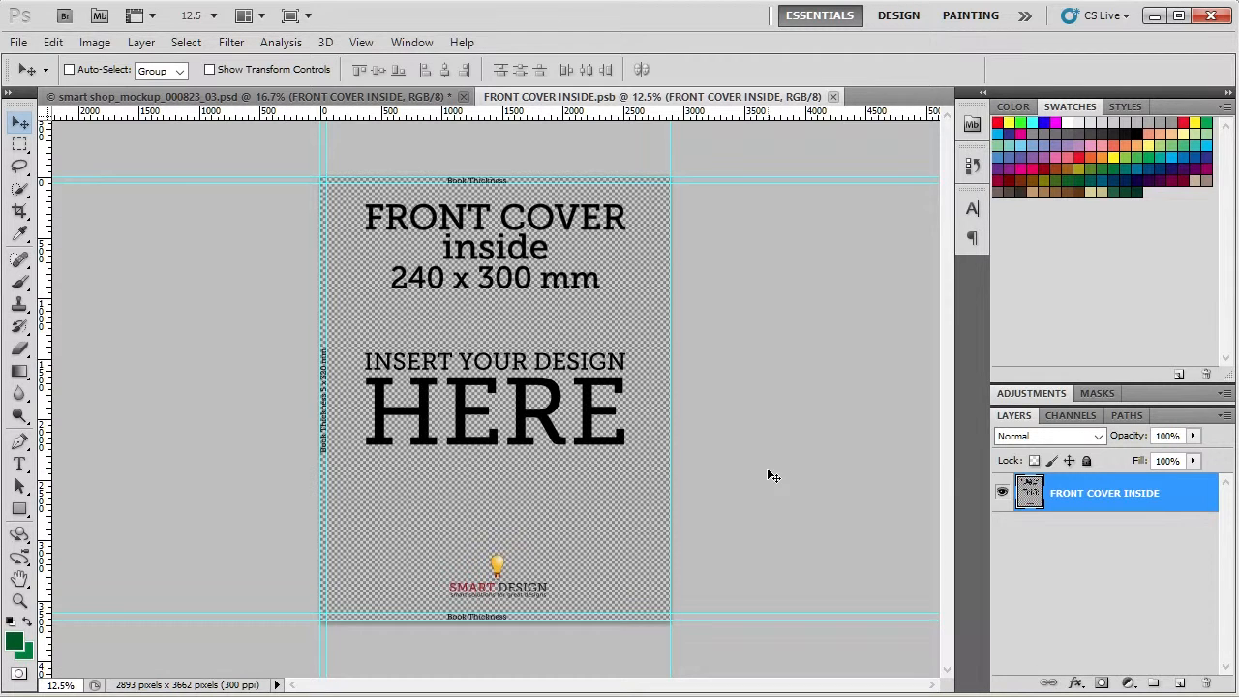
key(ctrl+k)
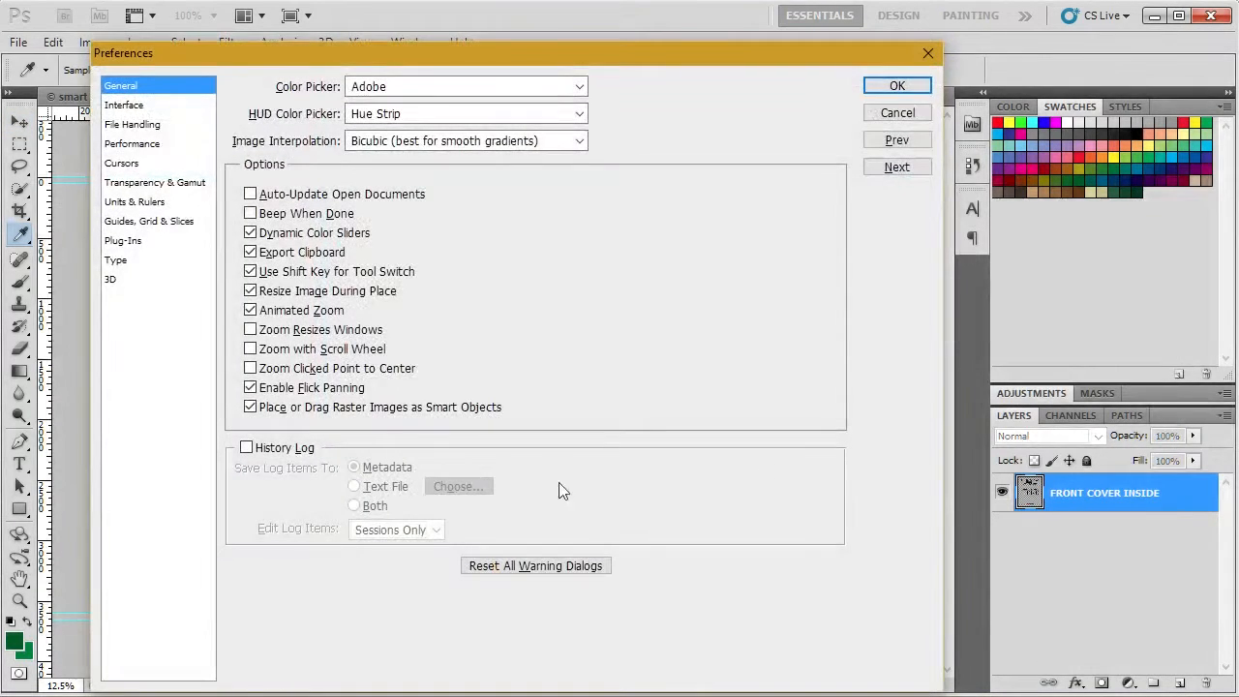
click(268, 294)
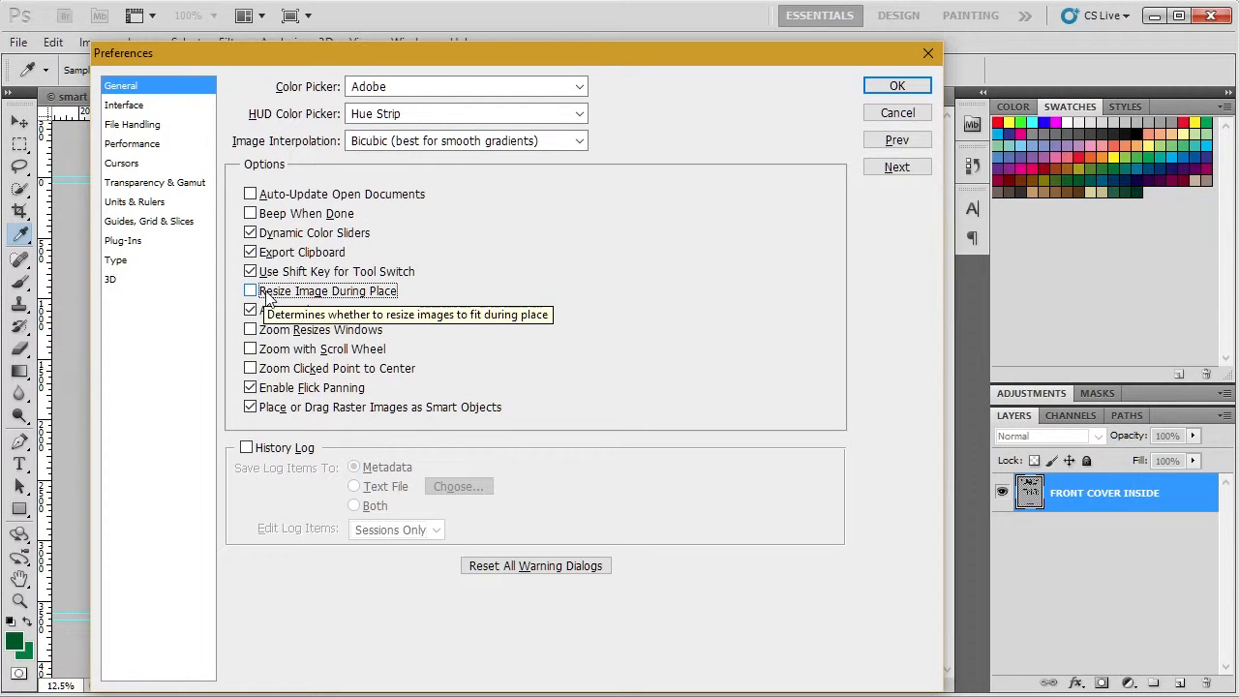
click(889, 85)
Place the cover-front image into the FRONT COVER INSIDE smart object document.
click(19, 42)
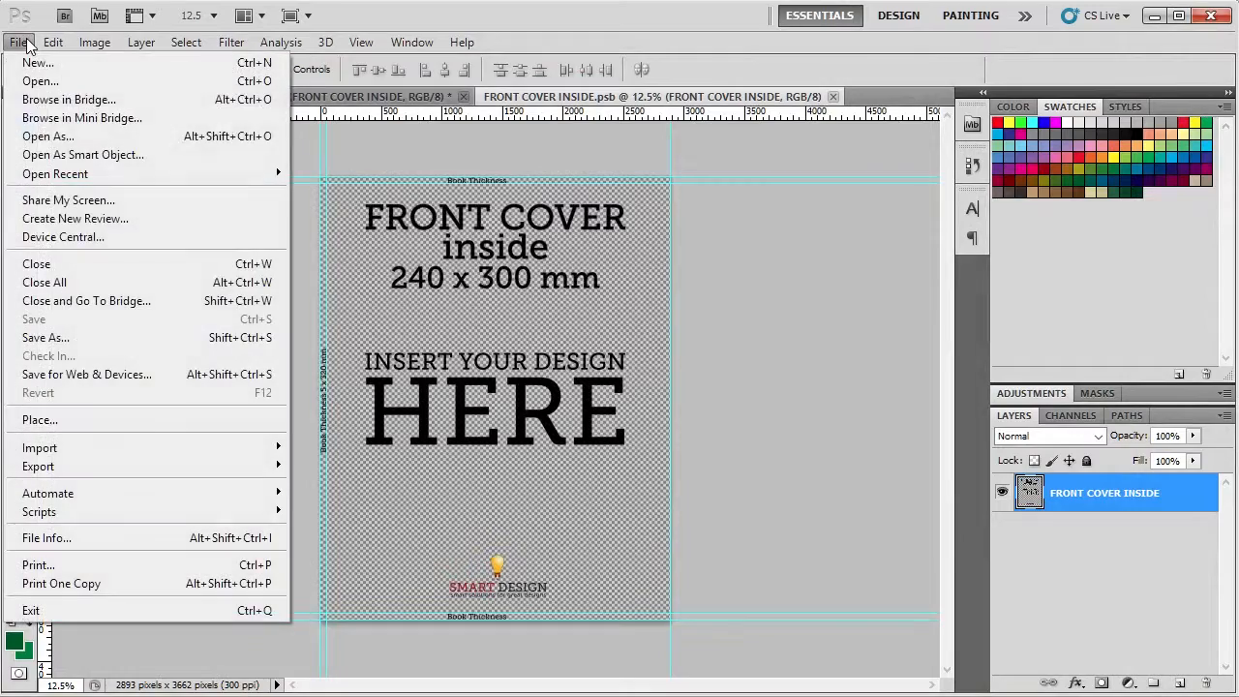
click(67, 418)
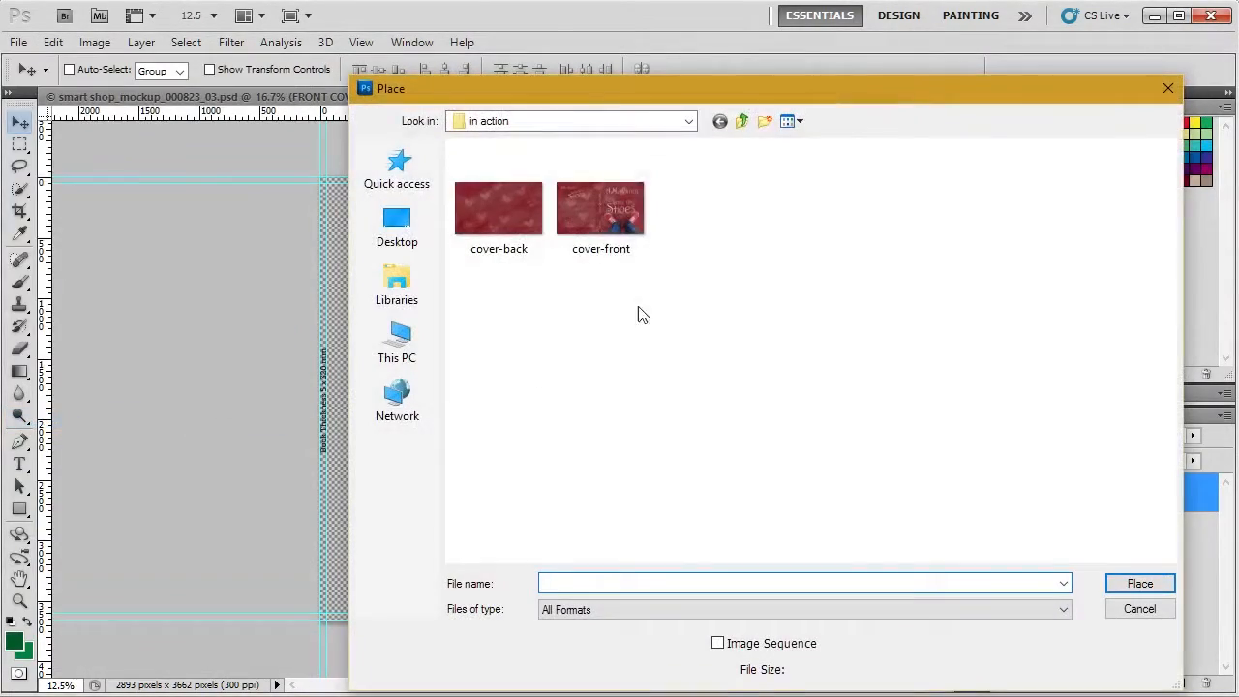
double_click(614, 207)
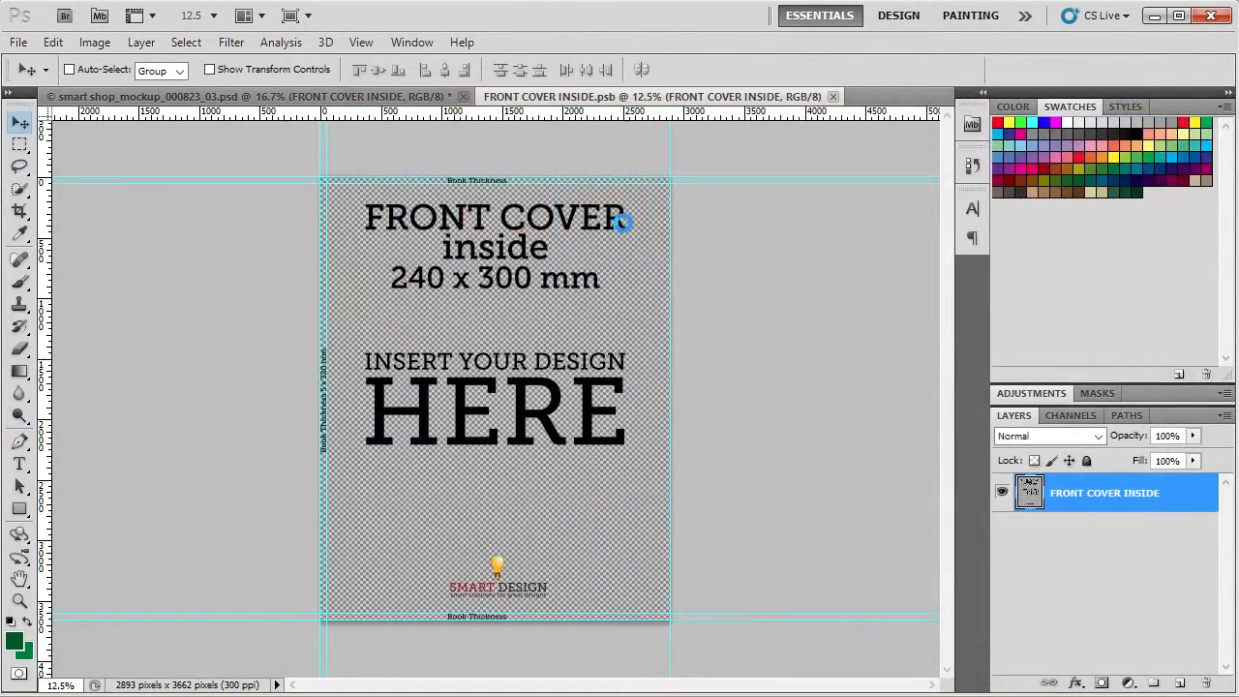
Scale the placed cover-front artwork proportionally to about 23.36% and shift it so its front cover part fills the canvas.
click(356, 70)
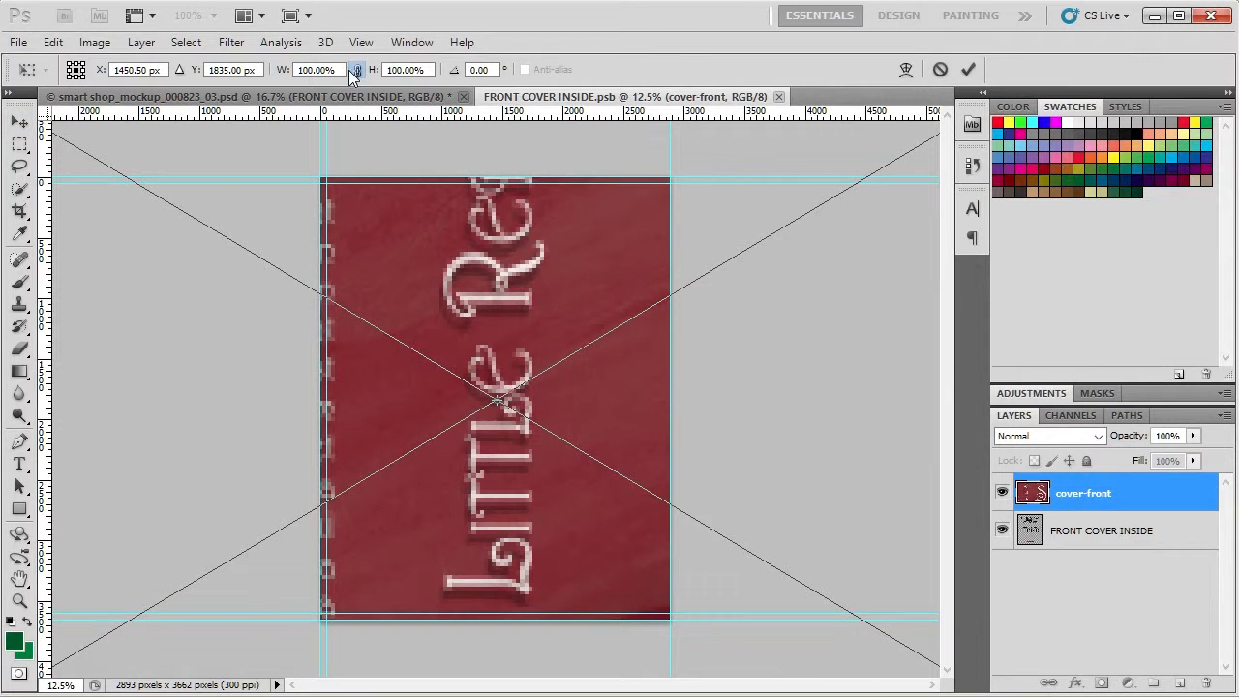
scroll(332, 70, down, 13)
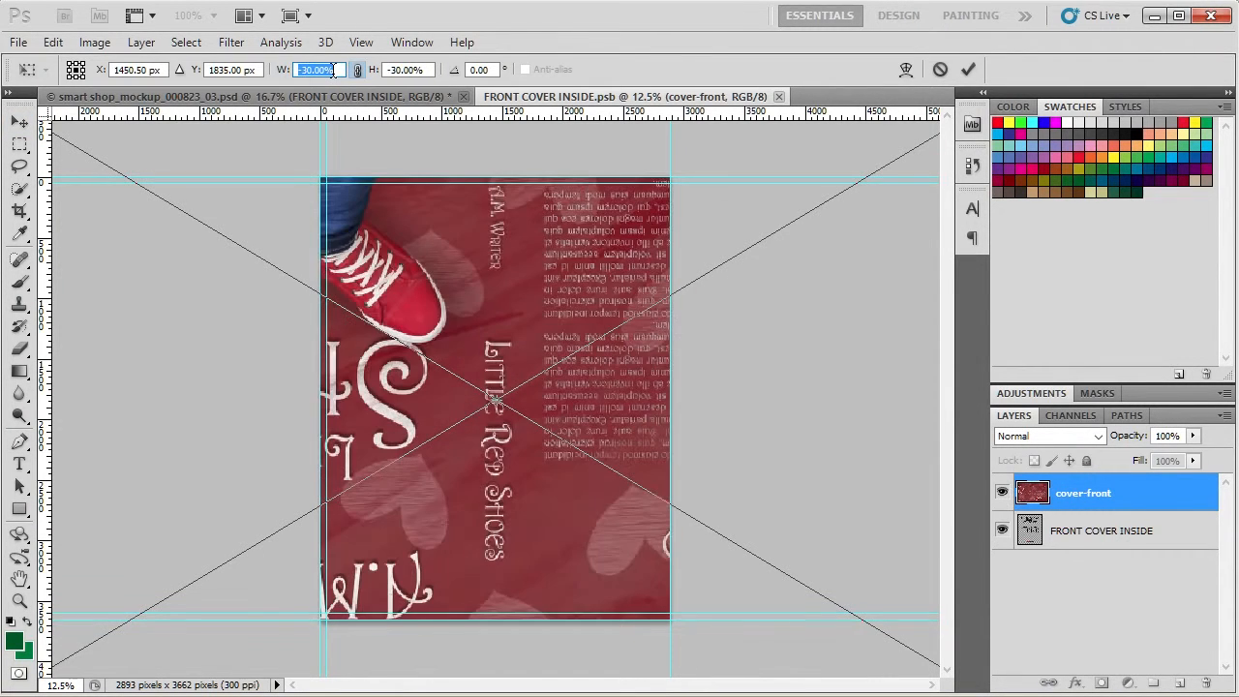
scroll(333, 69, down, 3)
scroll(332, 70, up, 7)
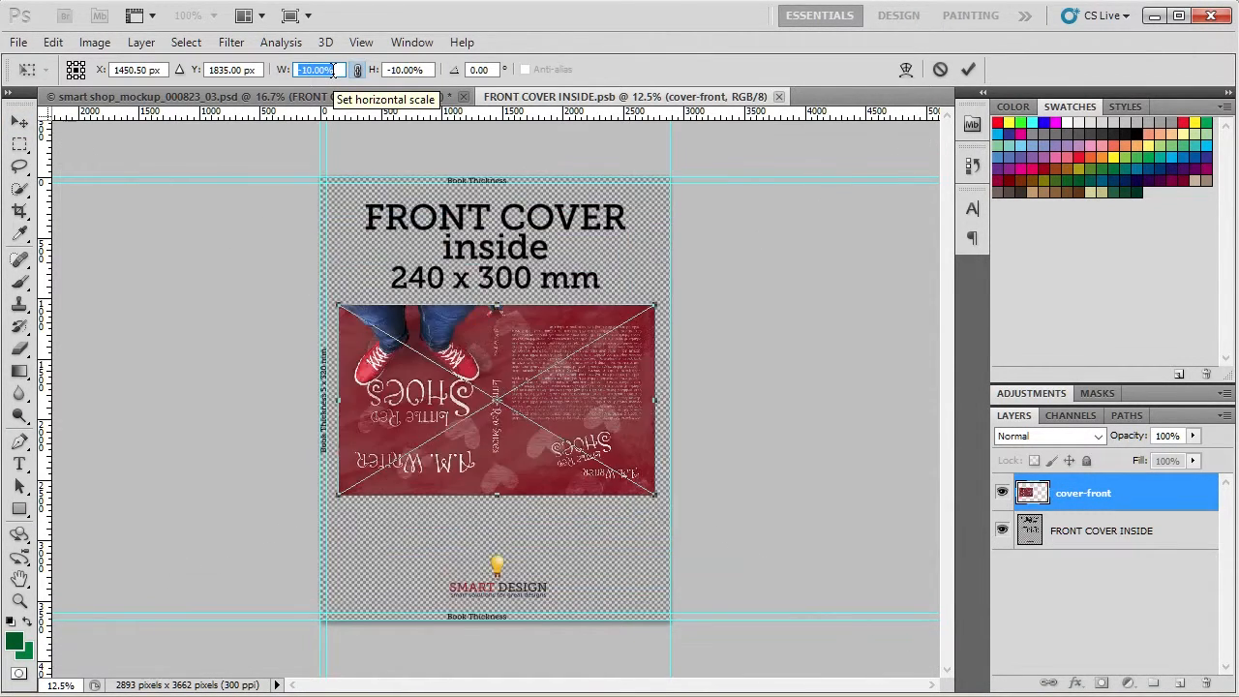
scroll(332, 70, up, 2)
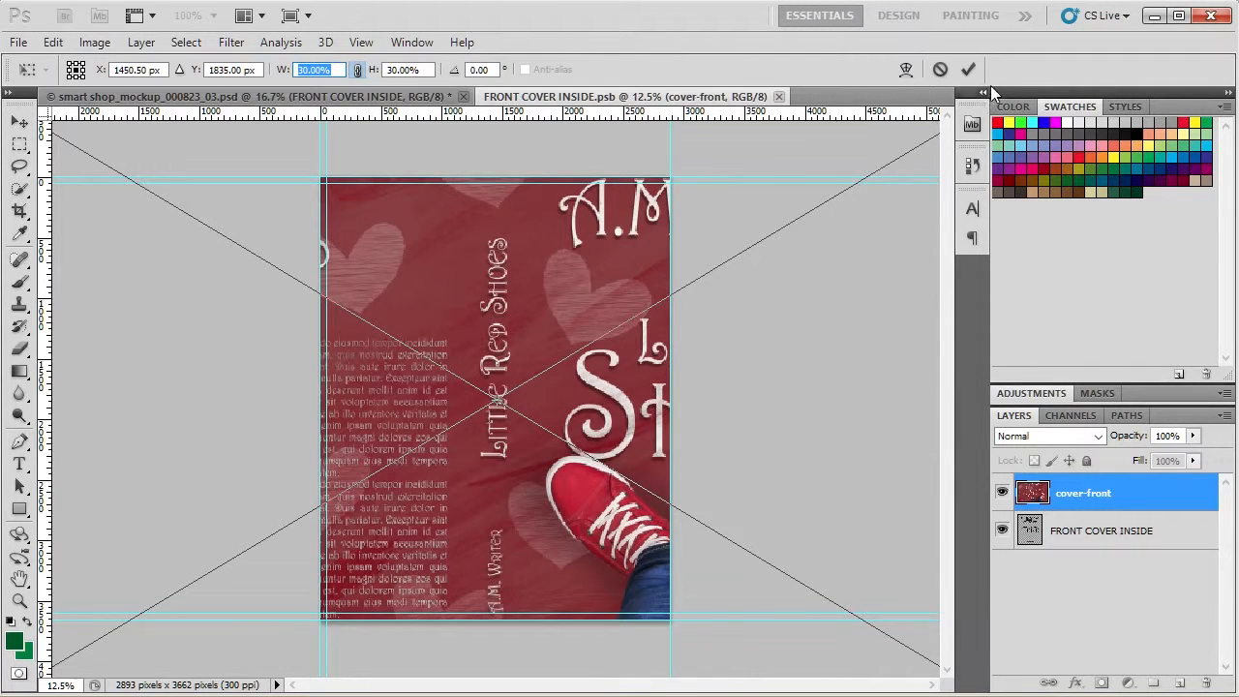
scroll(314, 70, down, 1)
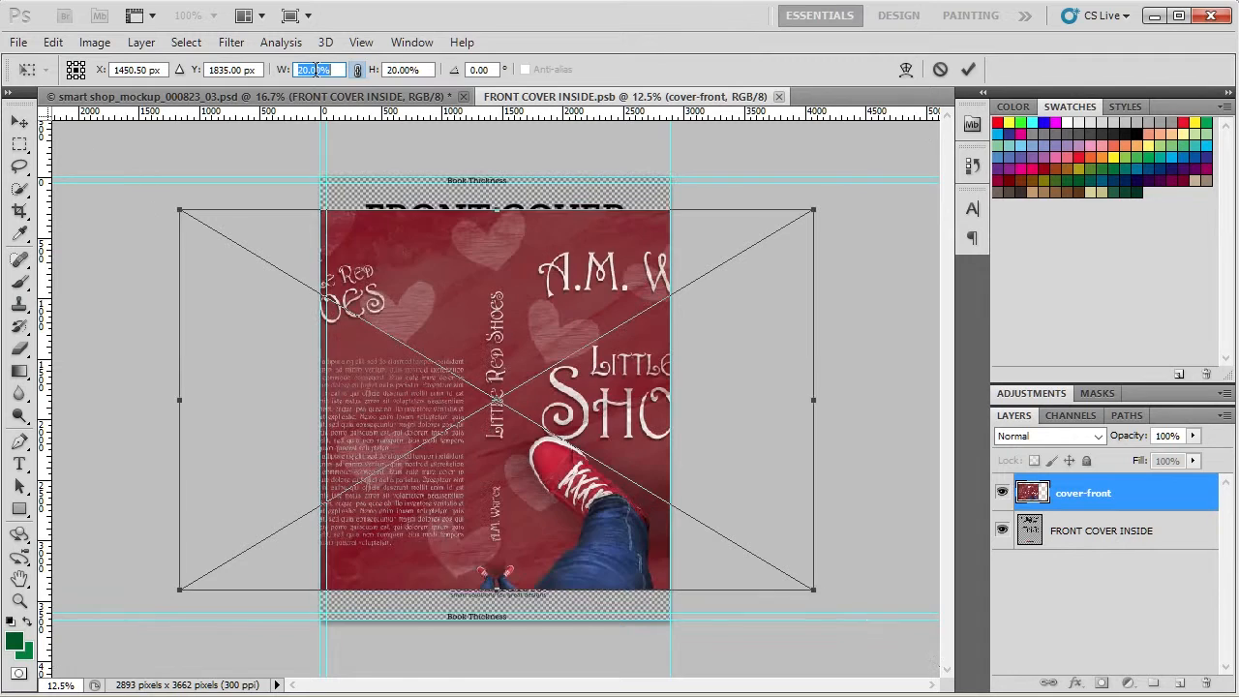
drag(813, 588, 860, 628)
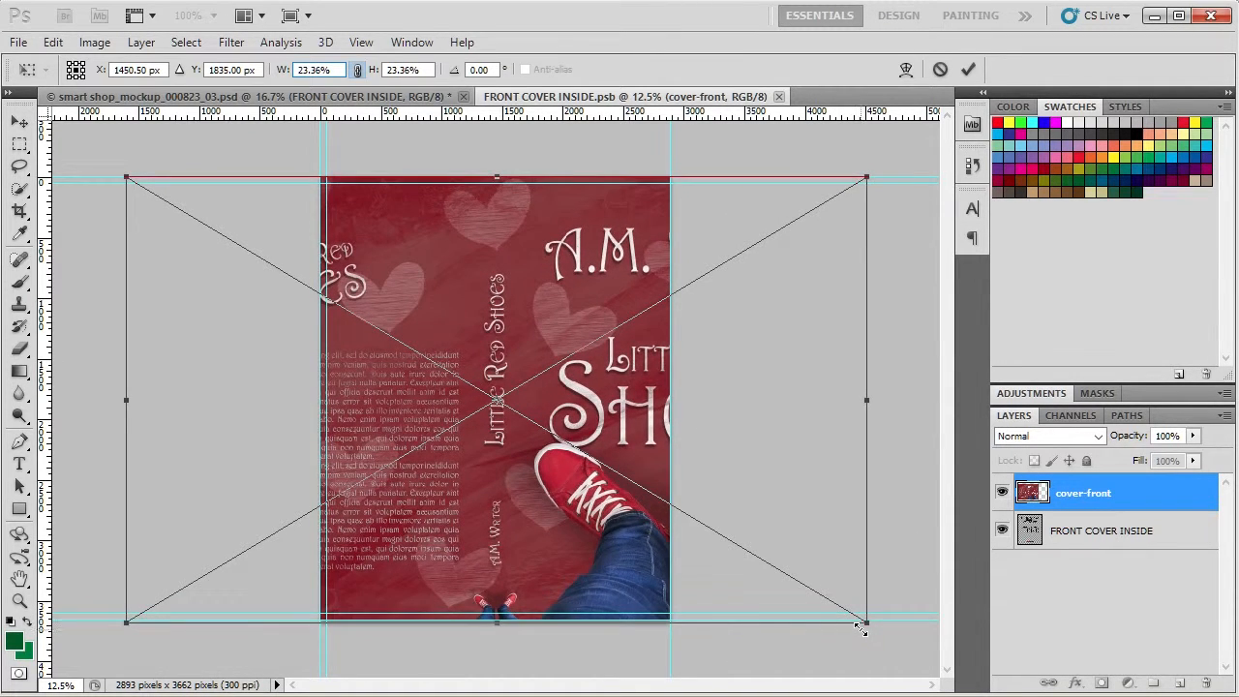
click(968, 69)
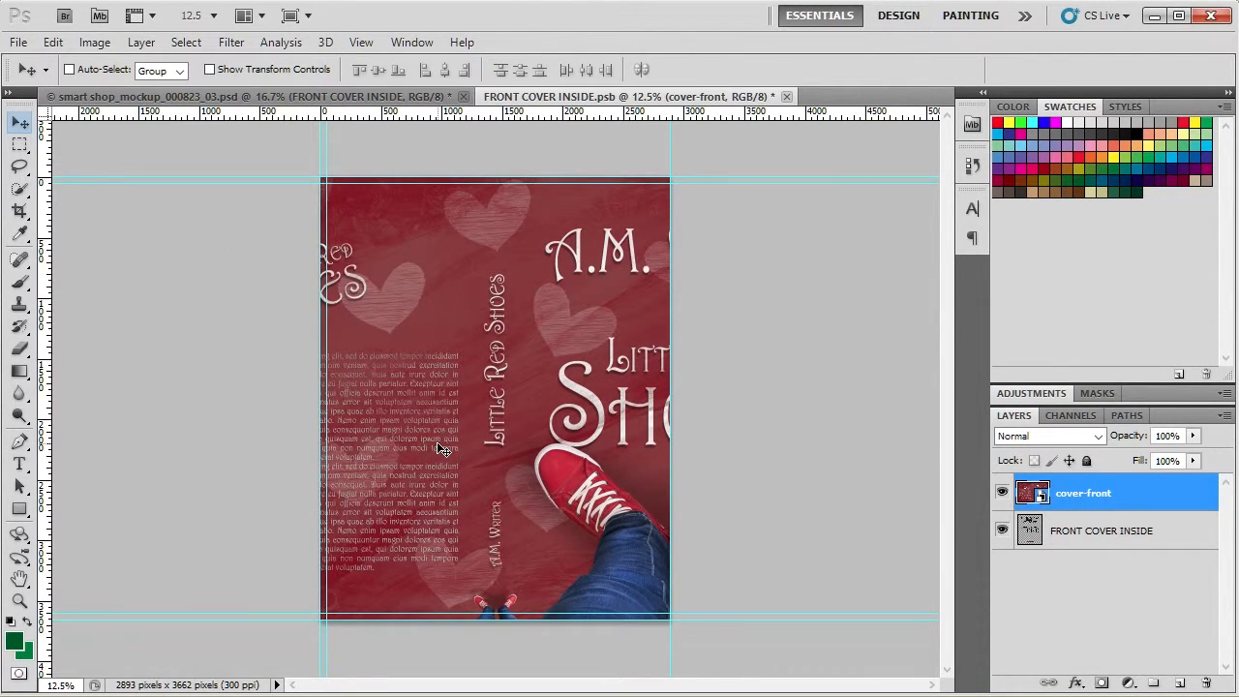
drag(560, 444, 373, 443)
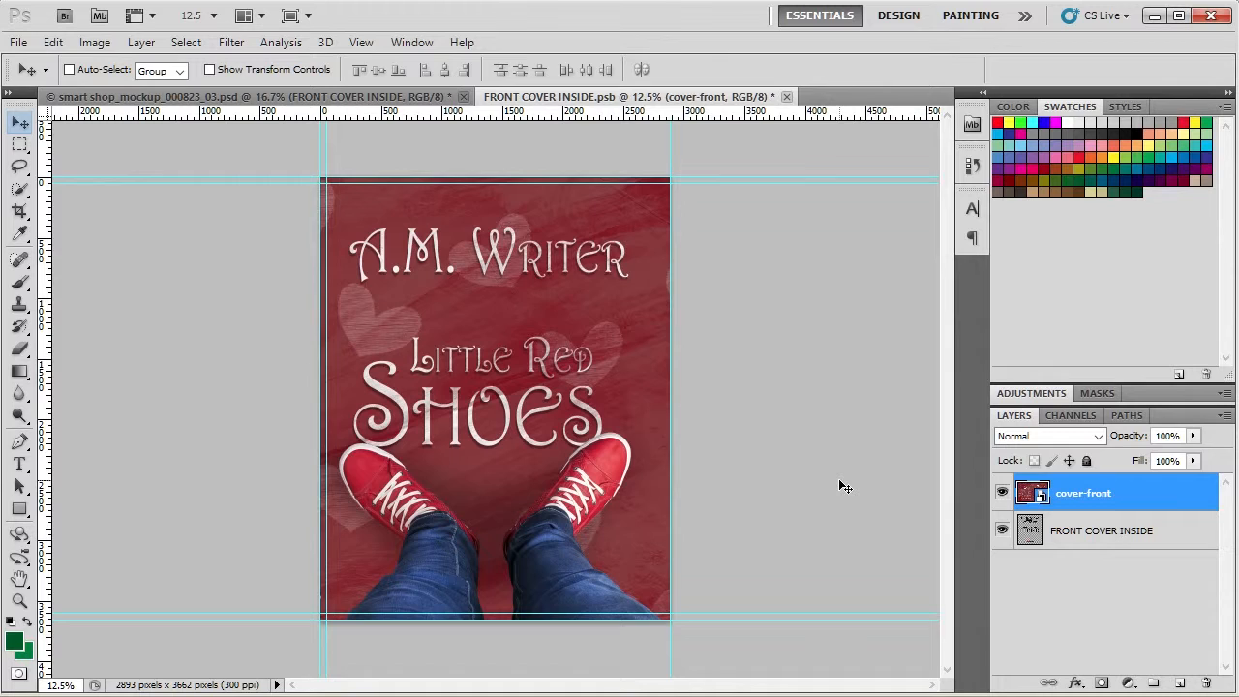
Merge the cover-front layer down into the FRONT COVER INSIDE layer, and save and close the smart object document.
key(ctrl+e)
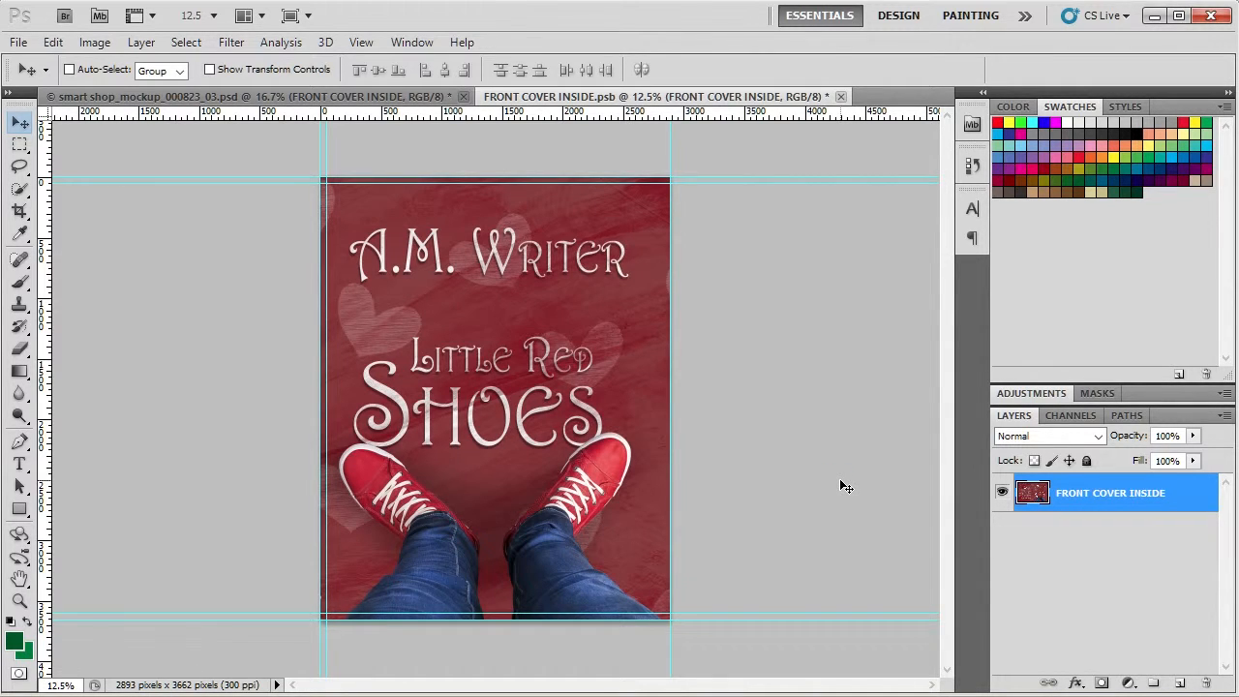
click(841, 98)
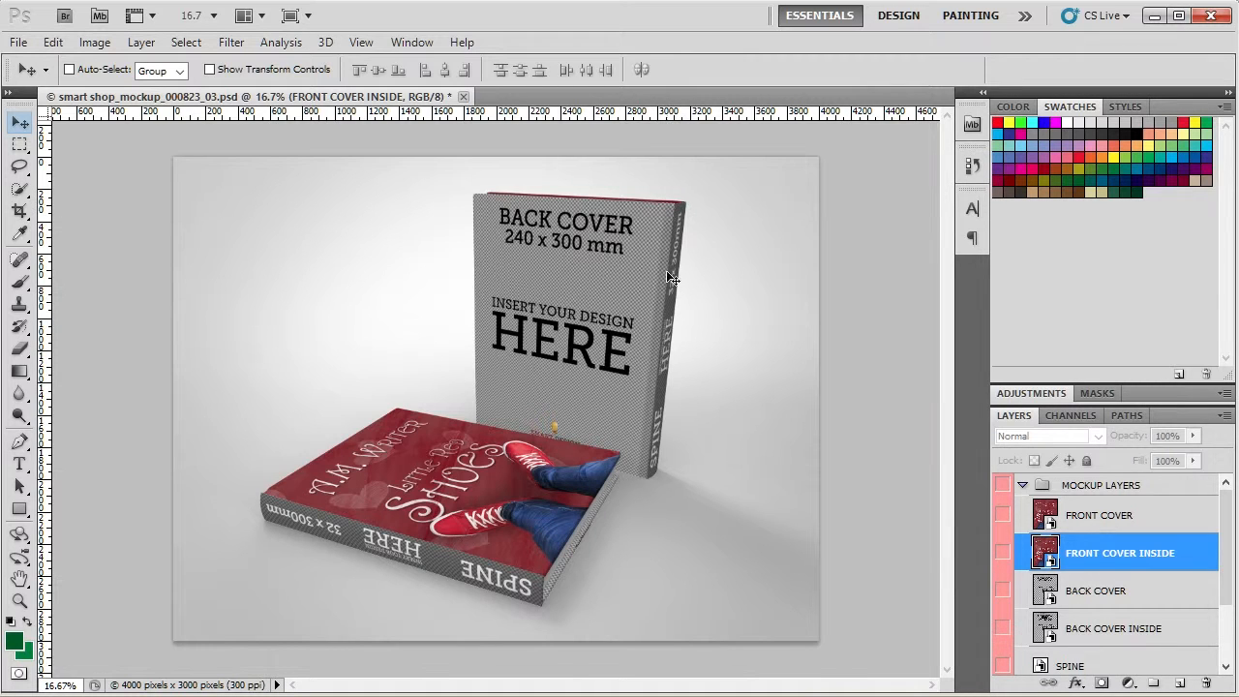
scroll(1089, 593, down, 3)
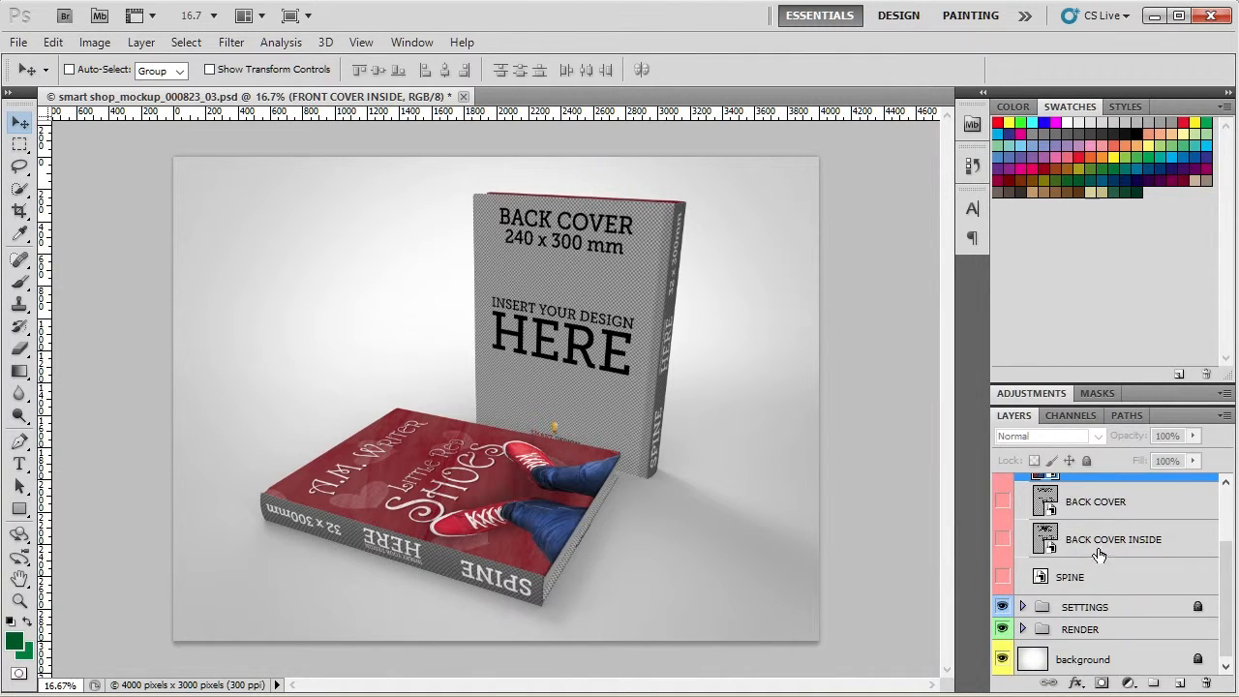
click(1086, 500)
click(1084, 542)
click(1088, 579)
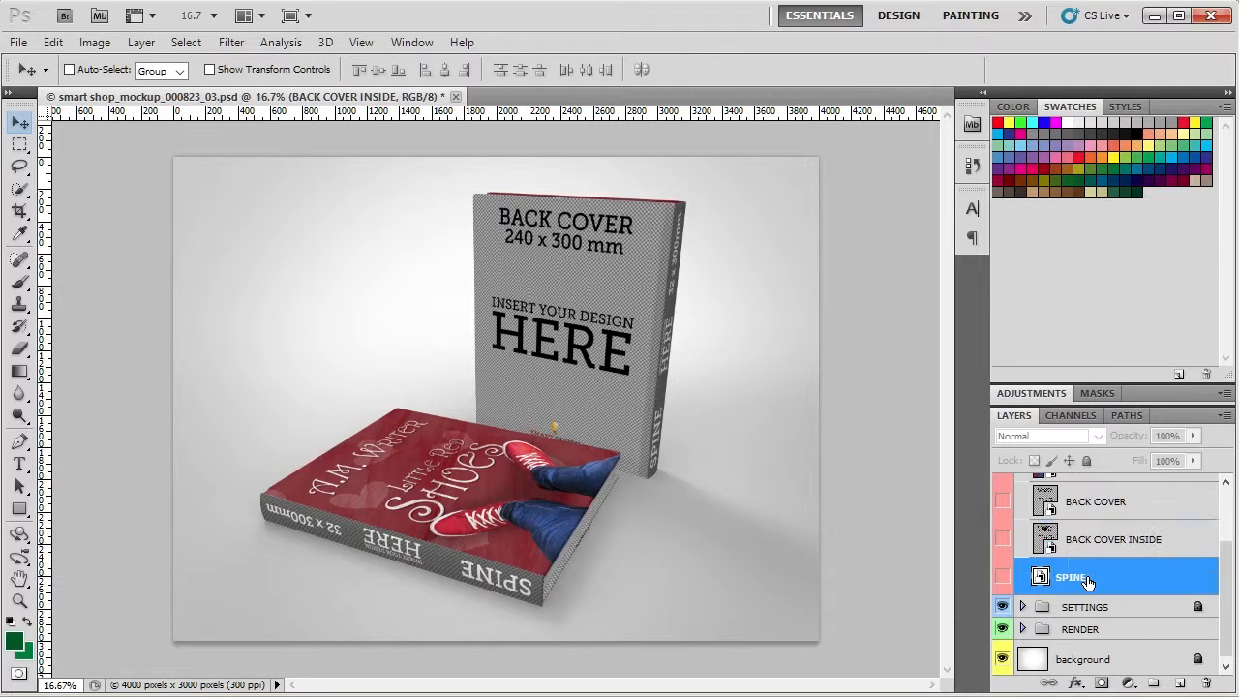
scroll(1093, 580, up, 2)
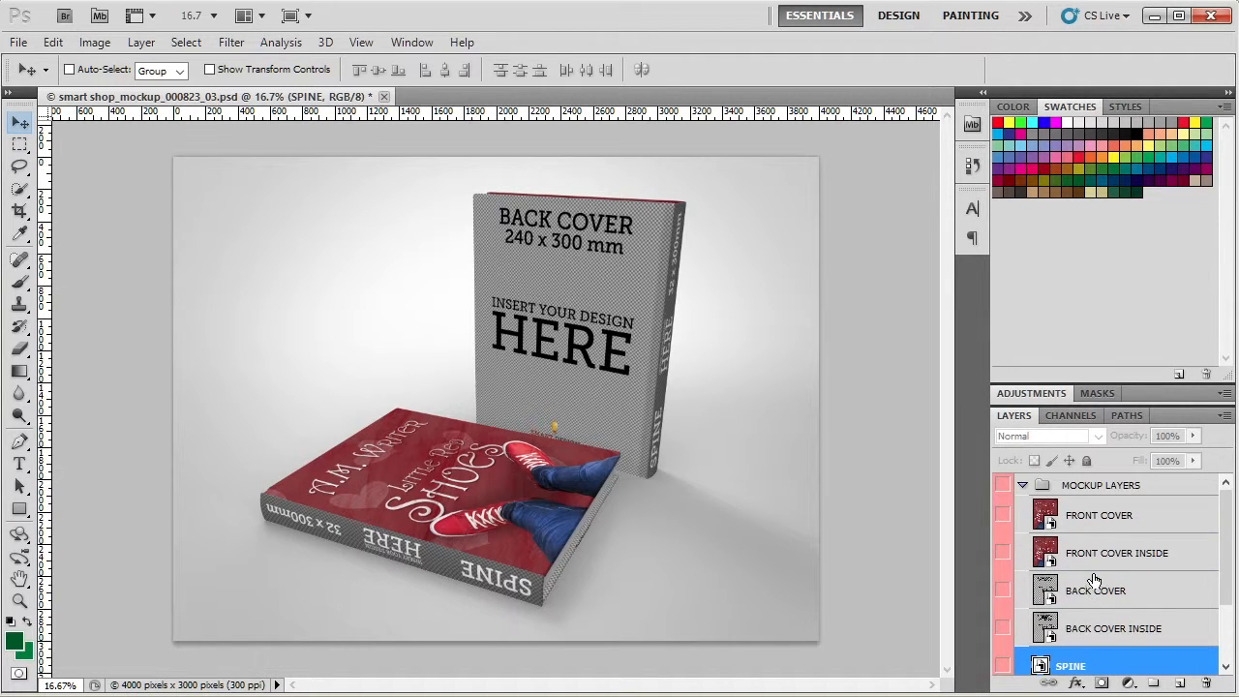
click(1086, 521)
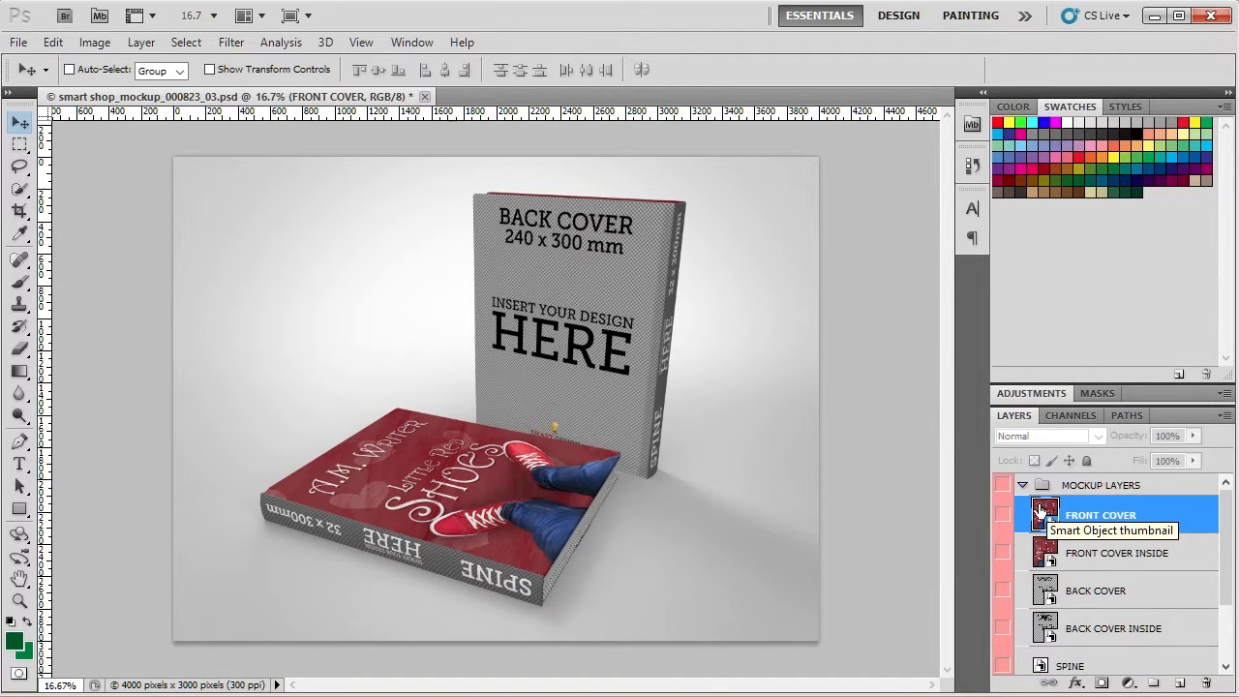
click(1152, 16)
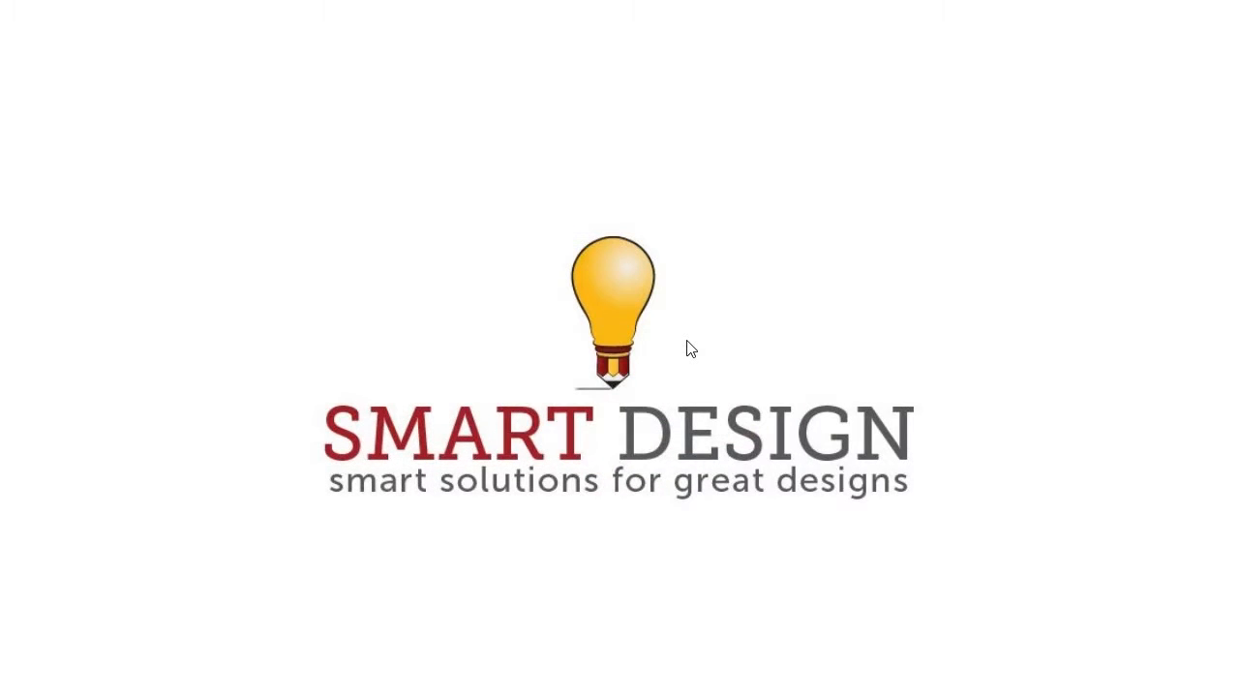